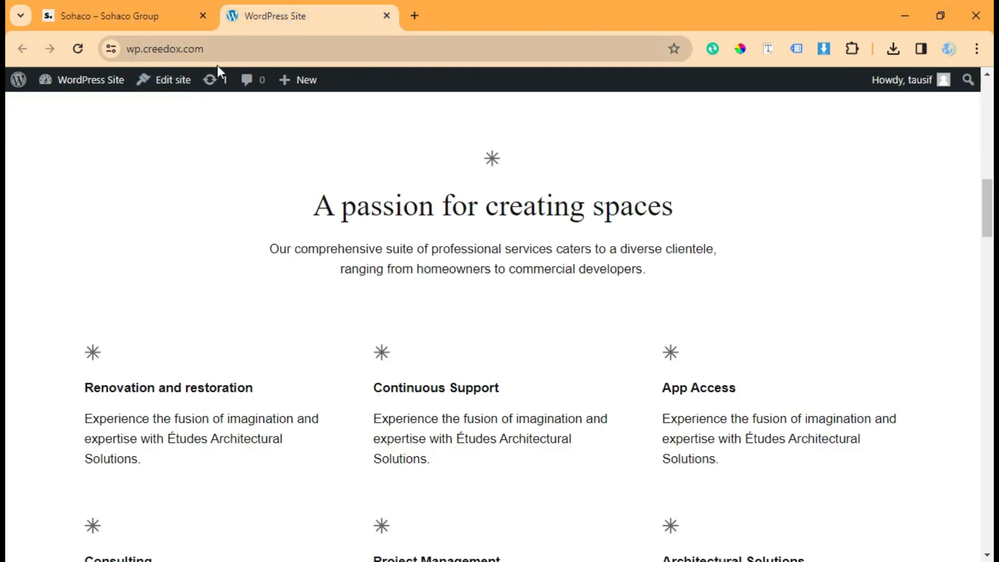
scroll(273, 345, "up", 12)
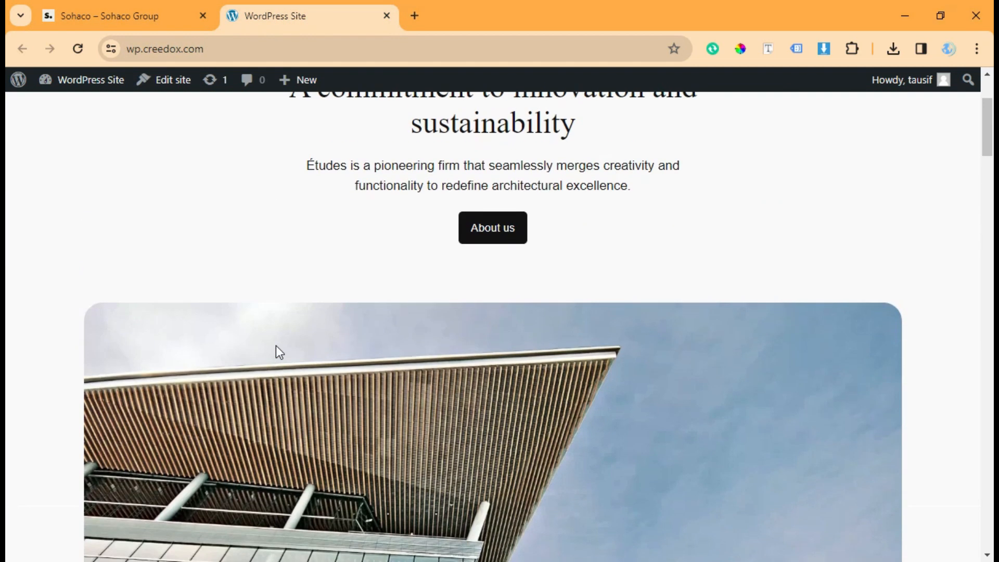
scroll(276, 347, "up", 4)
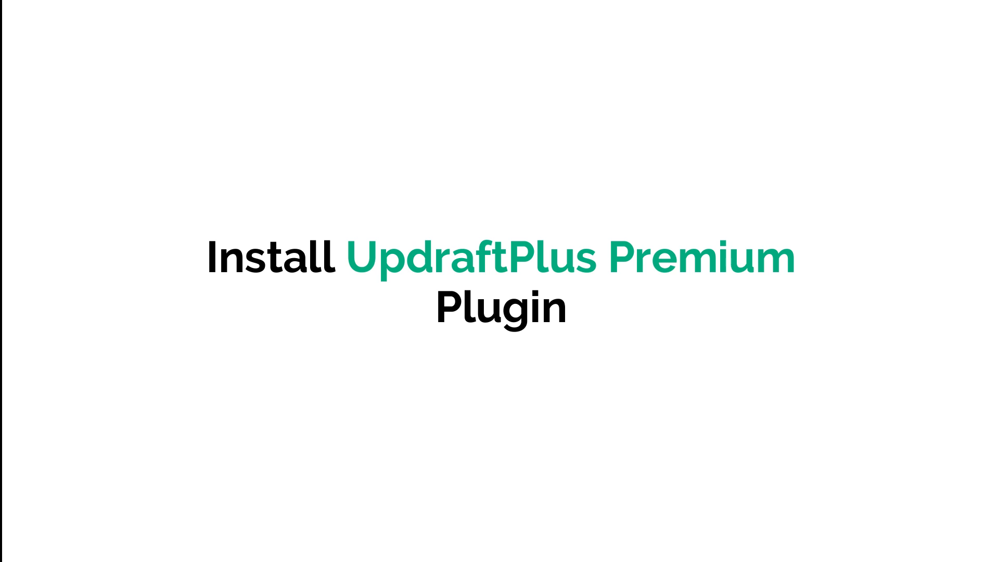
Step: Search the web for UpdraftPlus in a new browser tab and open the official updraftplus.com site
left_click(413, 16)
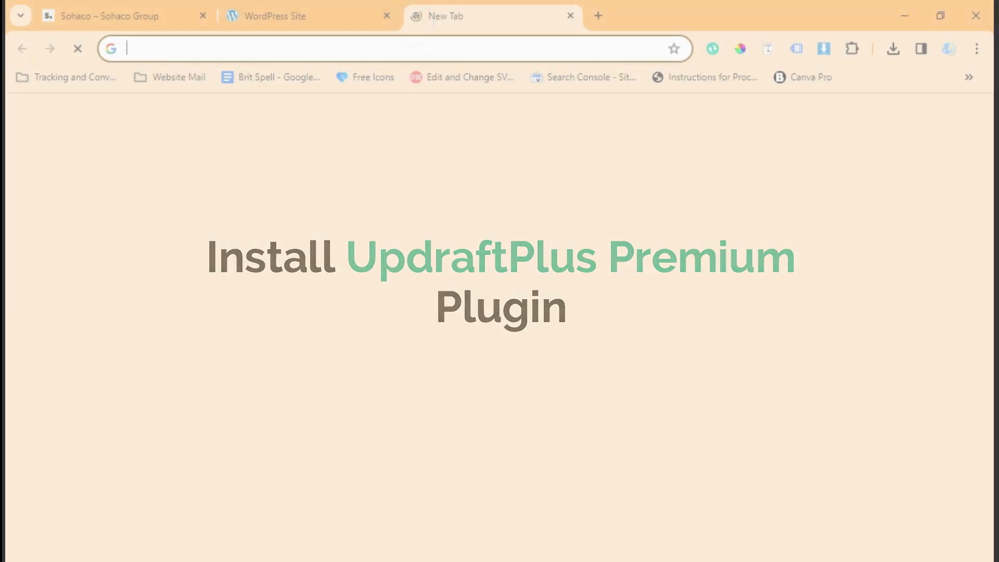
type("upd")
key("Return")
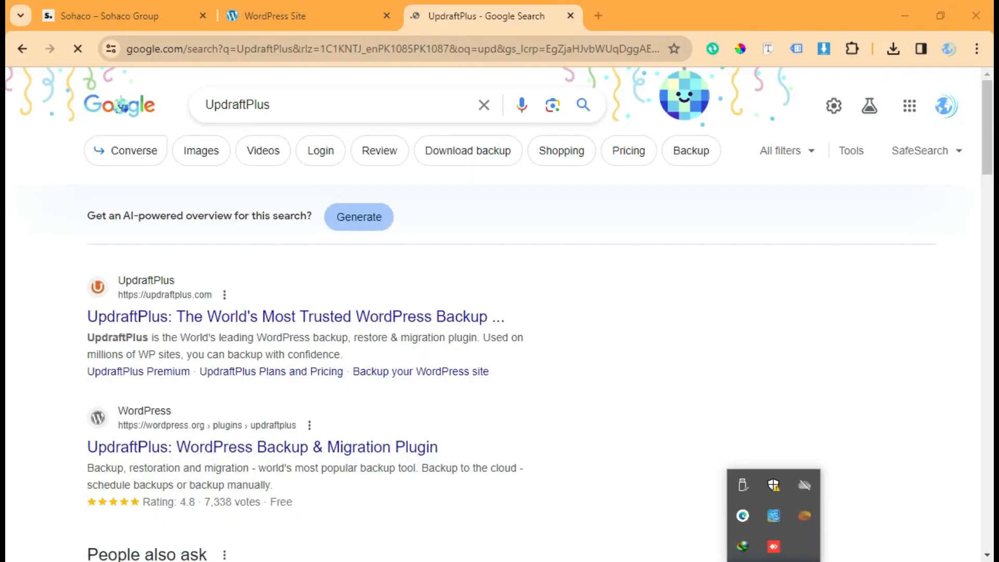
left_click(204, 318)
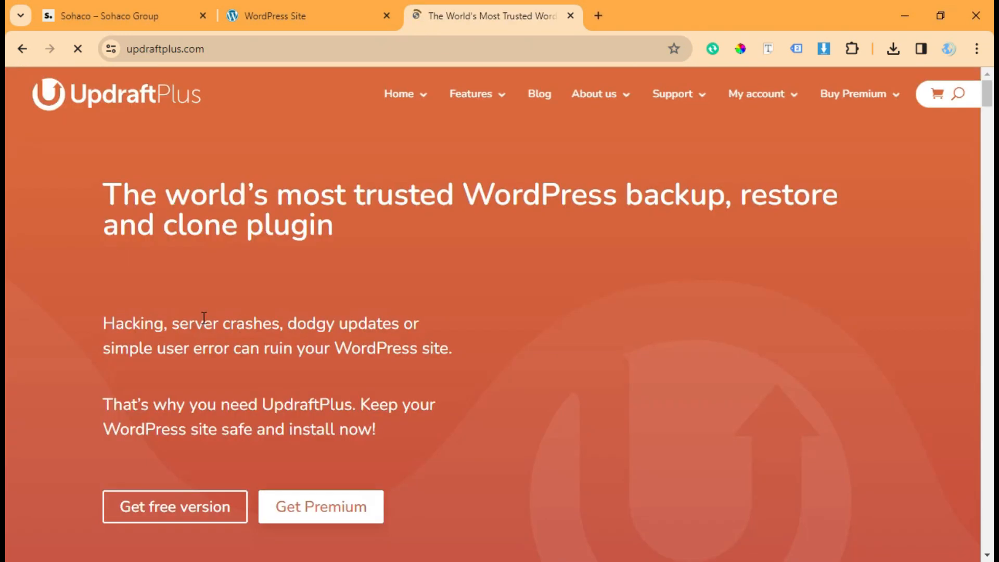
scroll(204, 317, "down", 2)
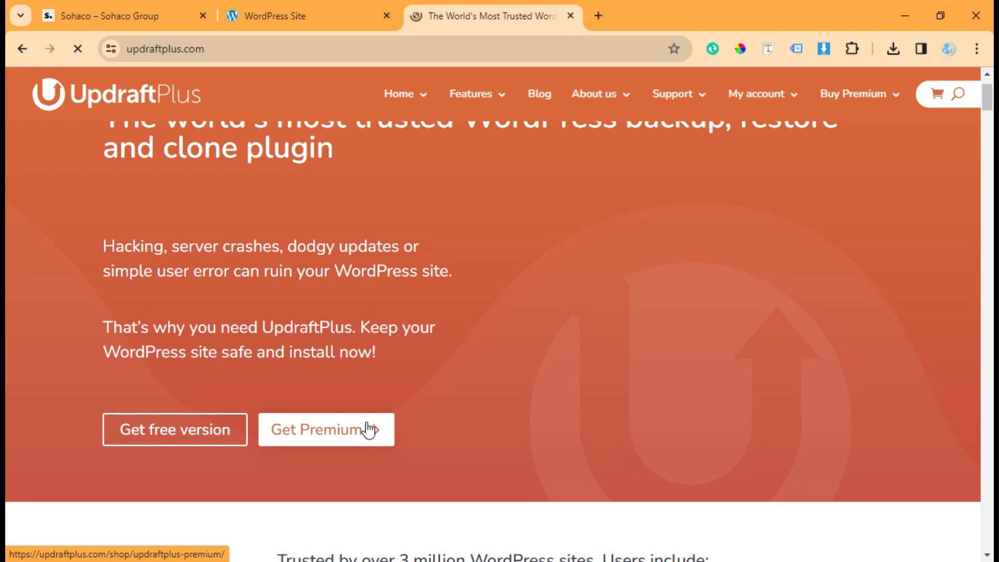
scroll(280, 445, "down", 1)
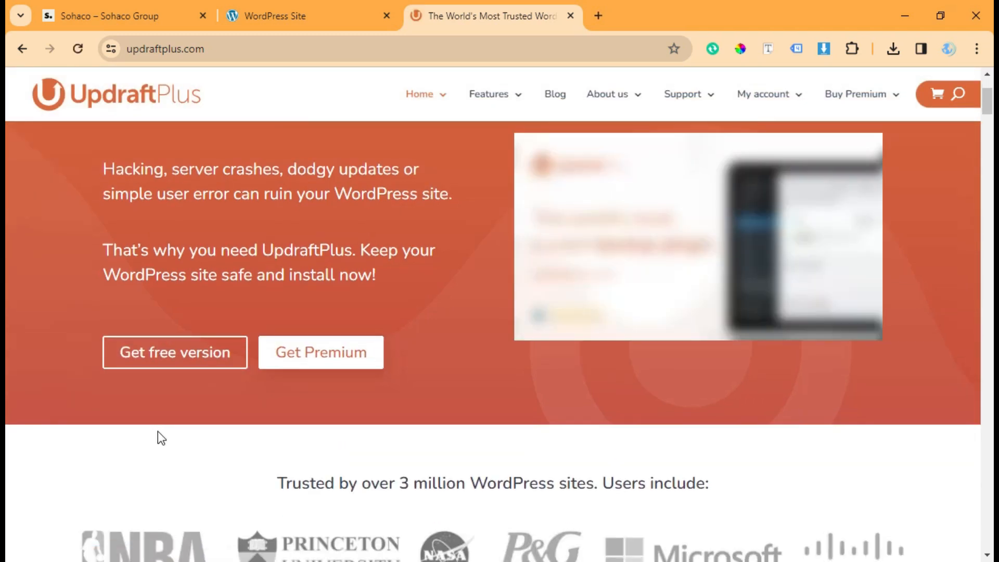
scroll(158, 430, "up", 2)
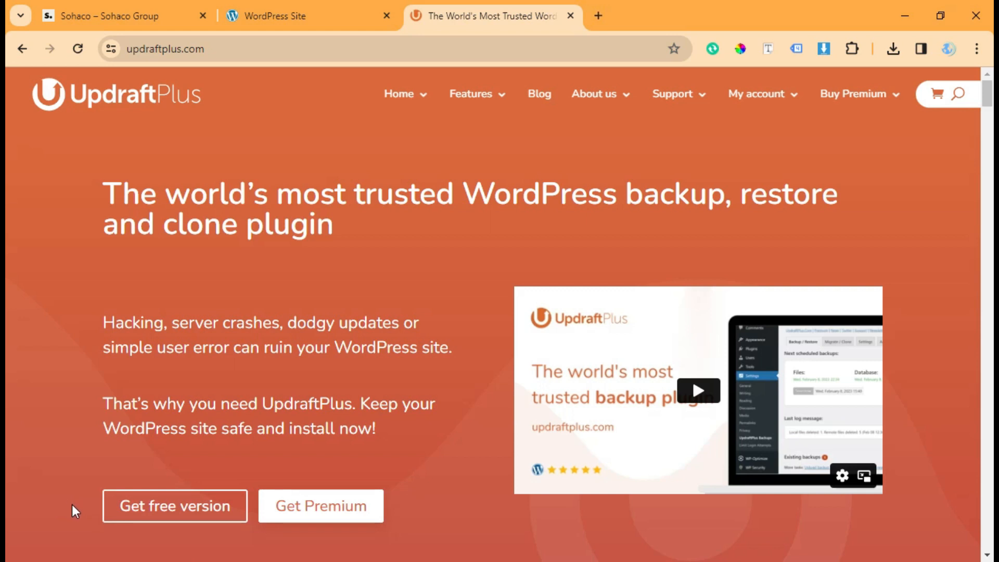
Step: Choose the Gold subscription of UpdraftPlus Premium, proceed to checkout and look over the order and billing form
left_click(295, 507)
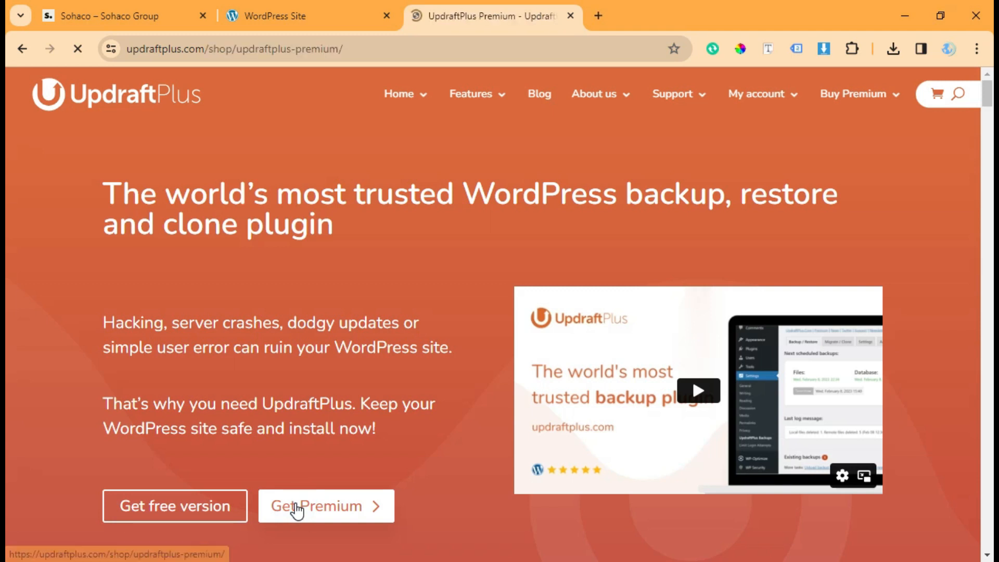
scroll(285, 465, "down", 4)
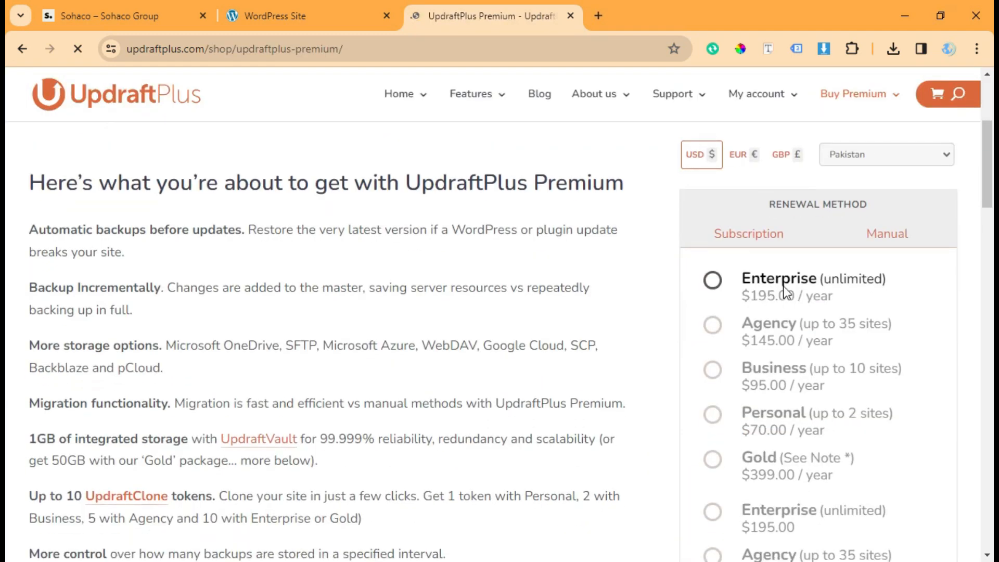
scroll(769, 348, "down", 1)
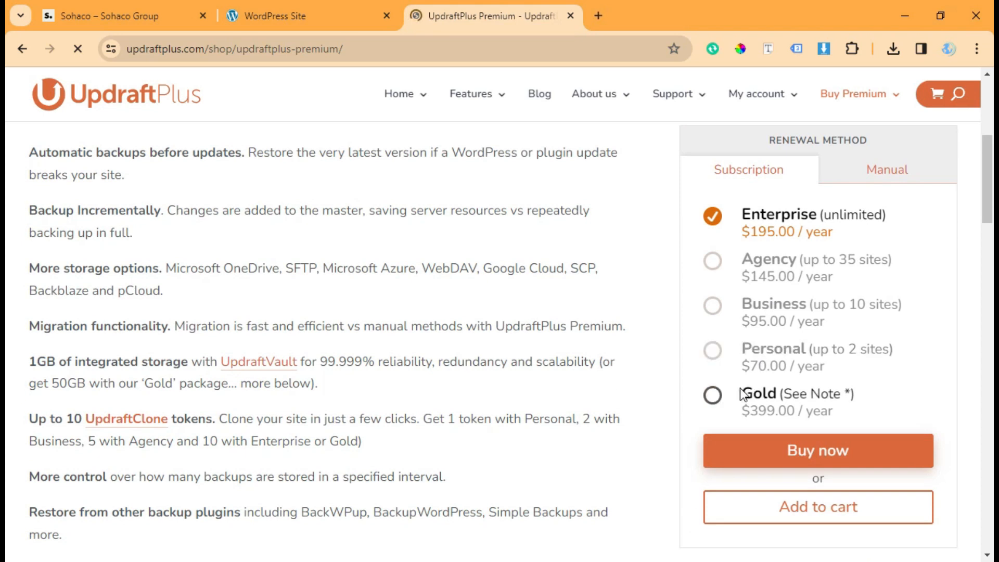
left_click(712, 395)
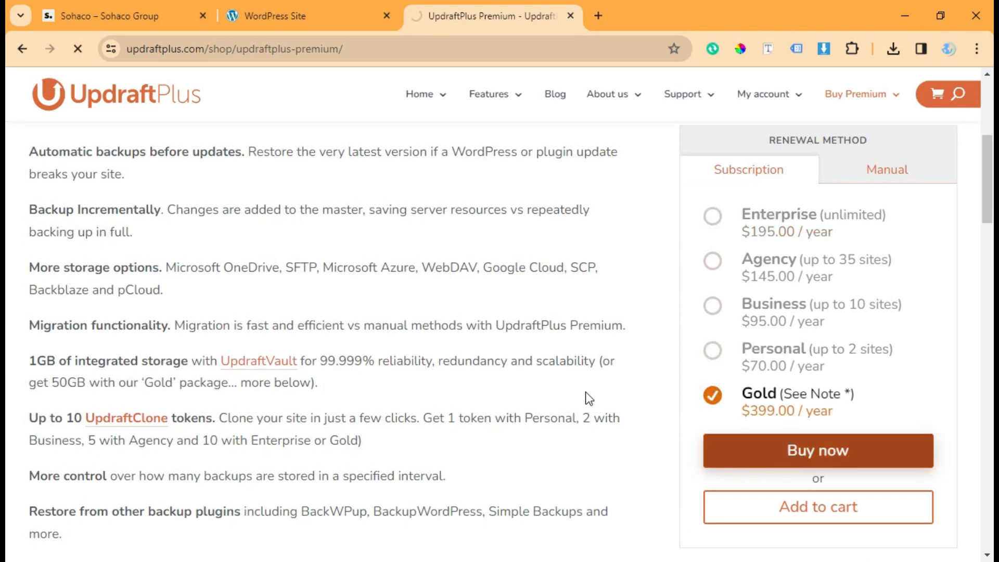
scroll(583, 391, "down", 3)
scroll(290, 455, "down", 4)
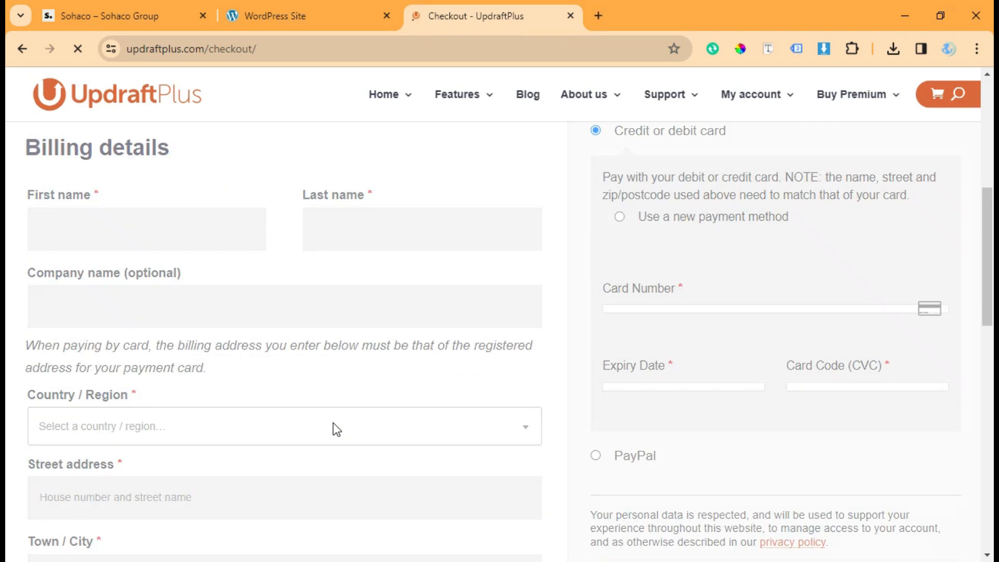
scroll(596, 425, "down", 3)
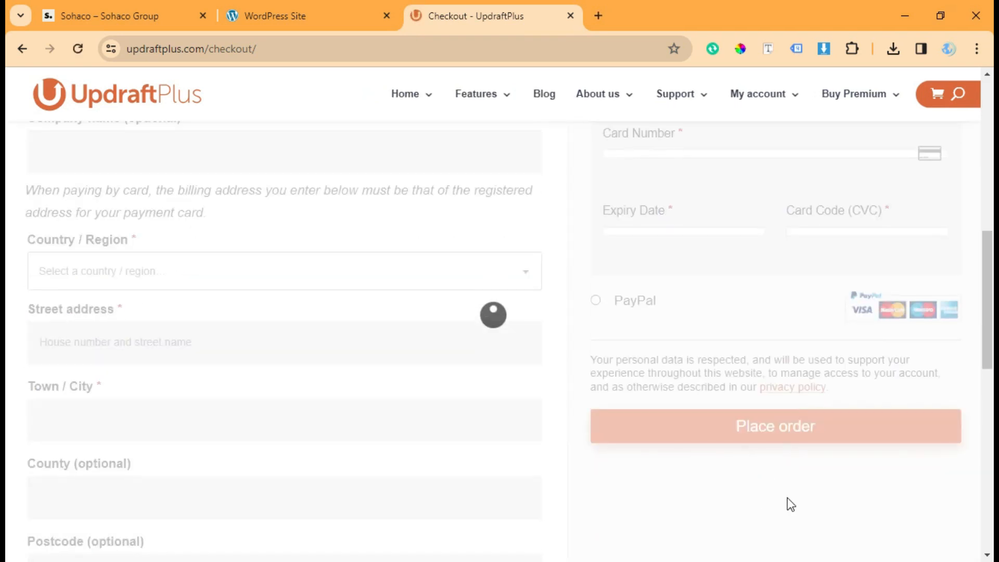
scroll(519, 376, "up", 1)
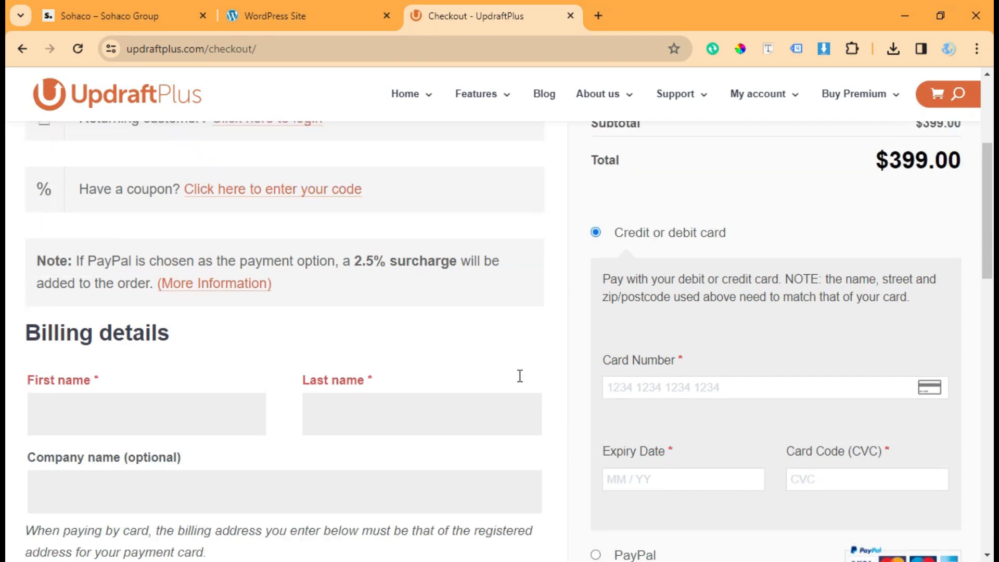
scroll(519, 376, "up", 4)
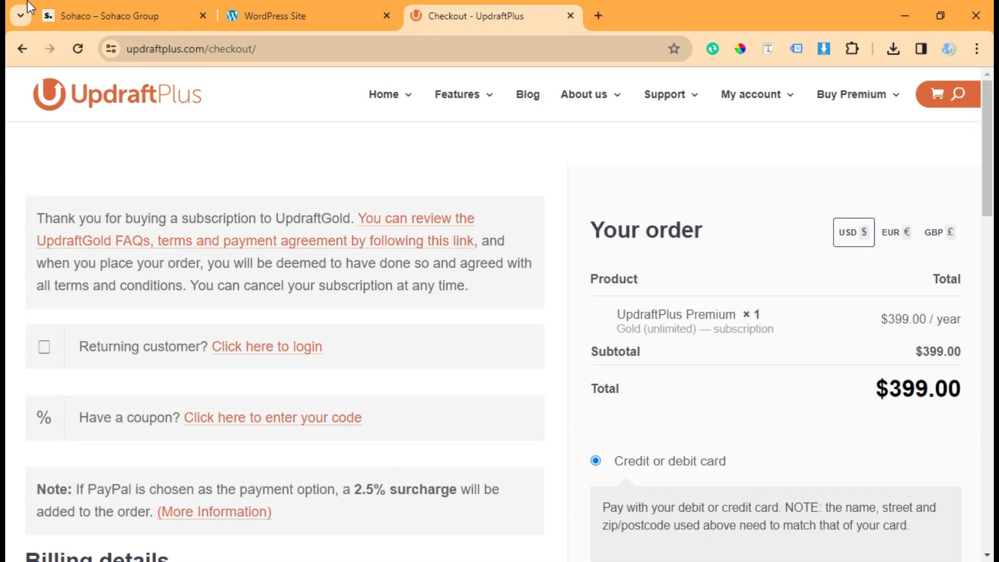
Step: Go to the Sohaco site's WordPress dashboard and look through its installed plugins
left_click(156, 6)
scroll(276, 424, "up", 5)
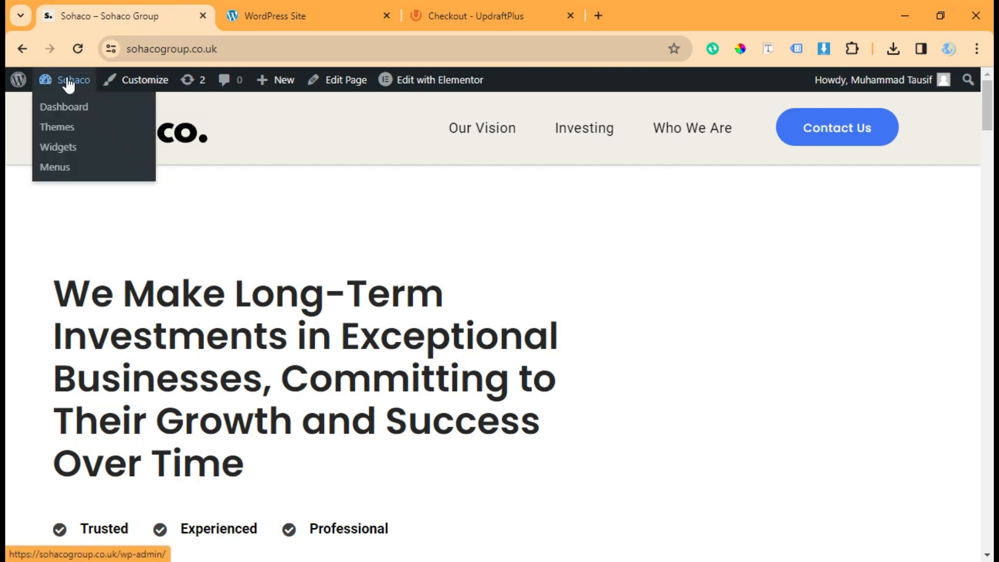
left_click(69, 107)
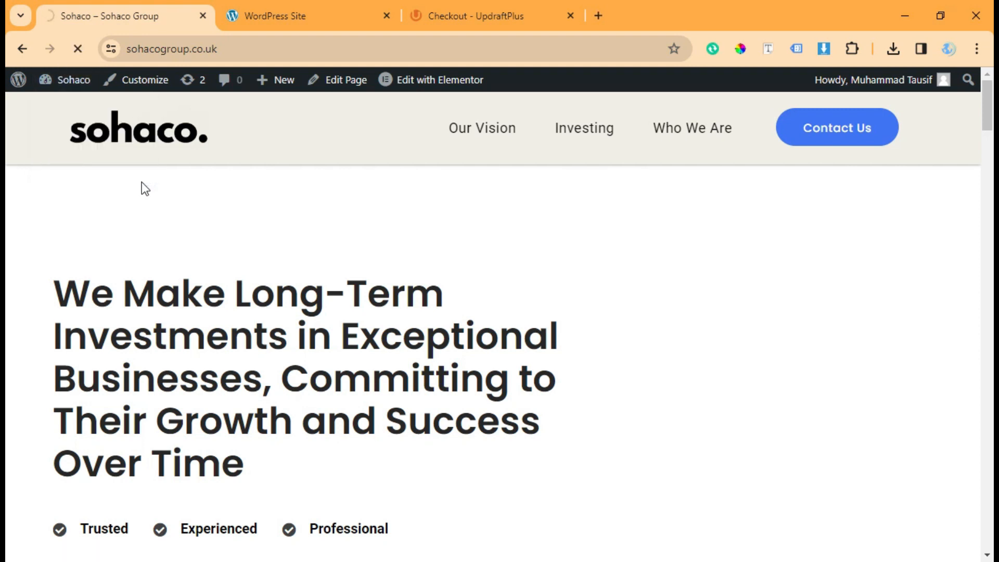
scroll(224, 479, "down", 2)
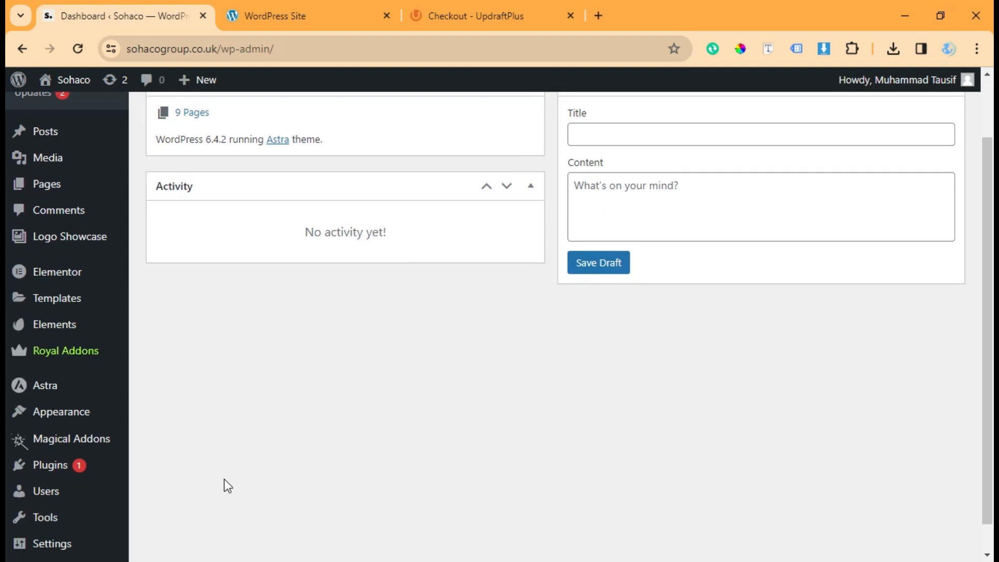
left_click(95, 434)
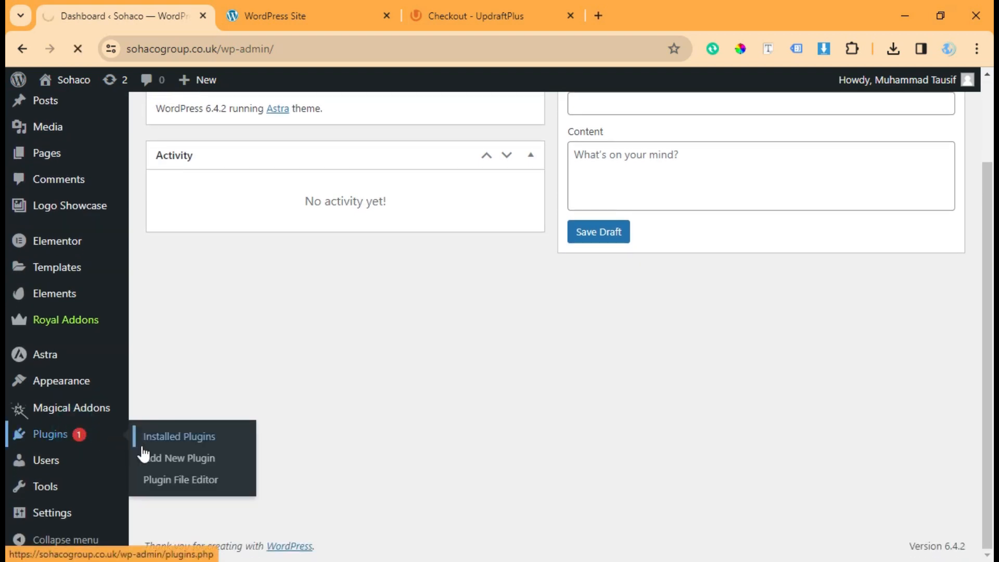
scroll(342, 384, "down", 6)
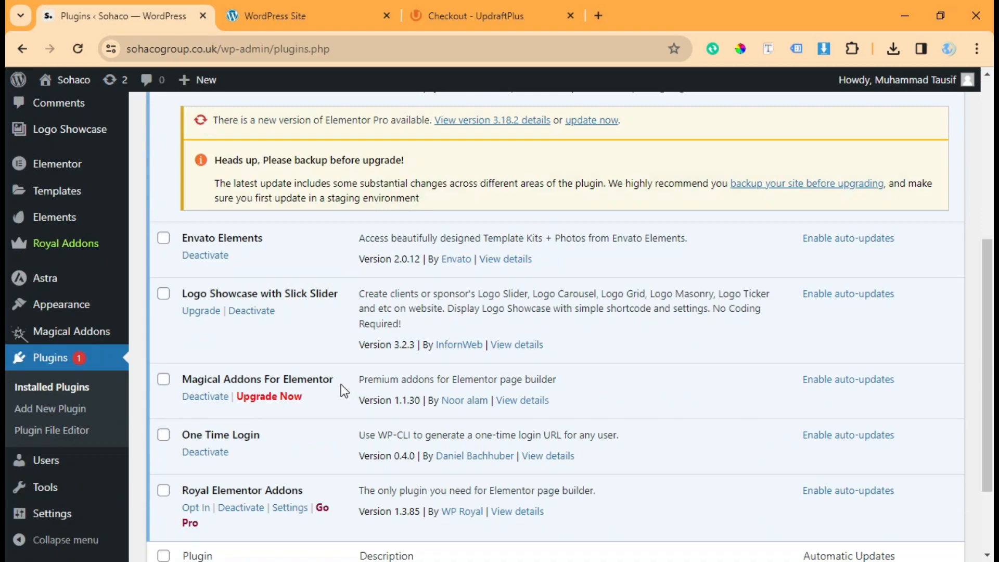
scroll(351, 465, "up", 7)
Step: Upload the plugin archive updraftplus.2.23.14.26 from Downloads to the Sohaco site, then install and activate it
left_click(263, 130)
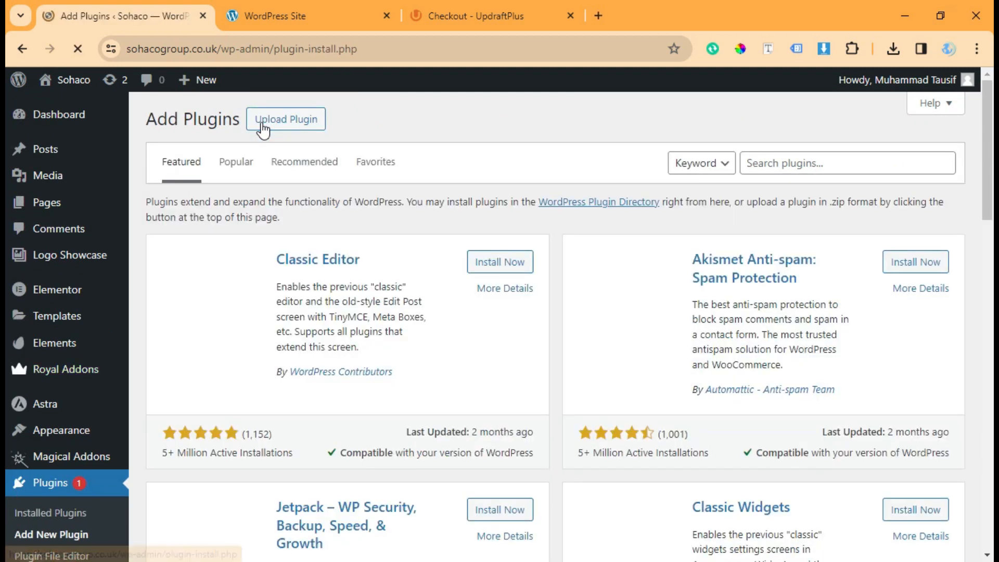
left_click(289, 130)
left_click(462, 258)
double_click(348, 240)
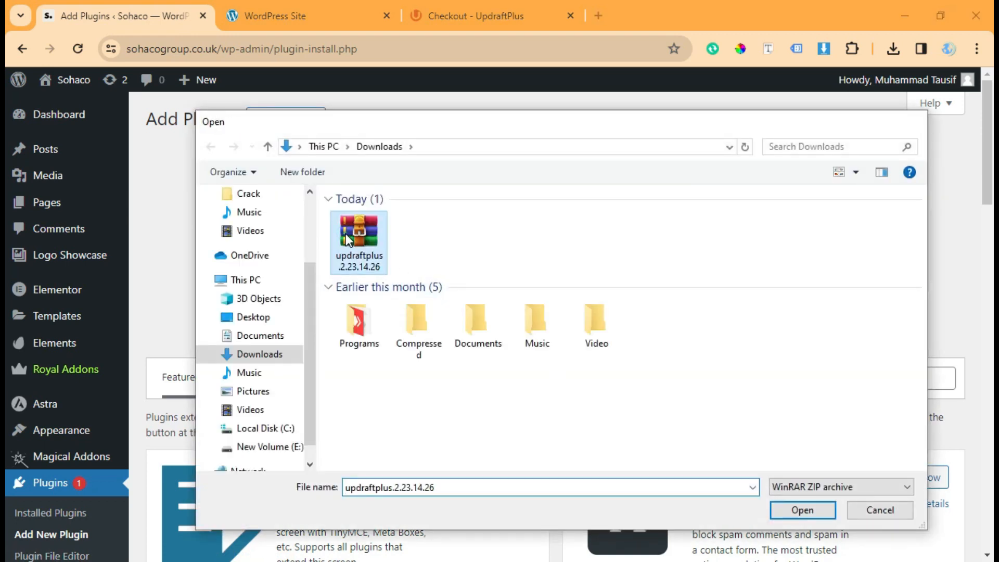
left_click(655, 270)
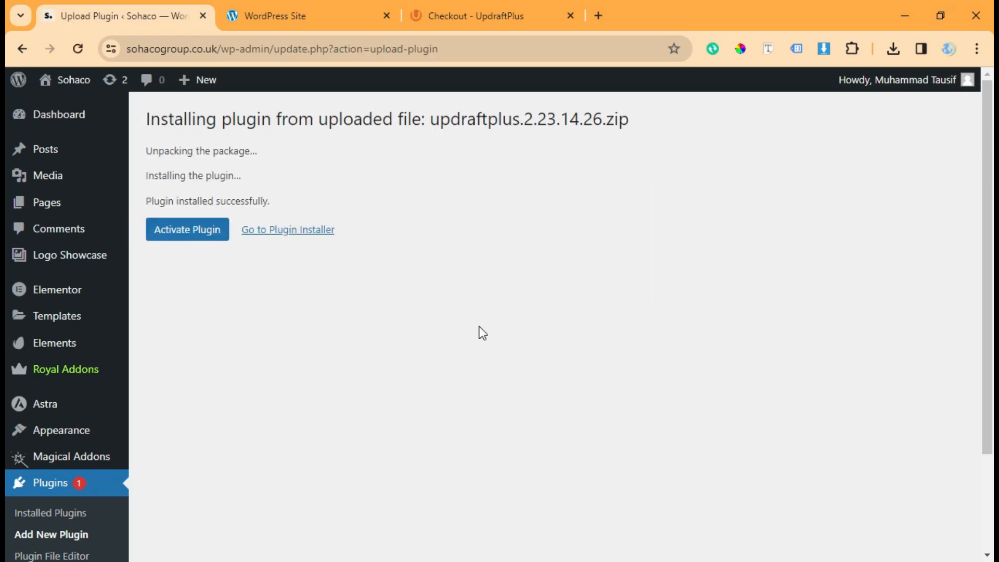
left_click(186, 229)
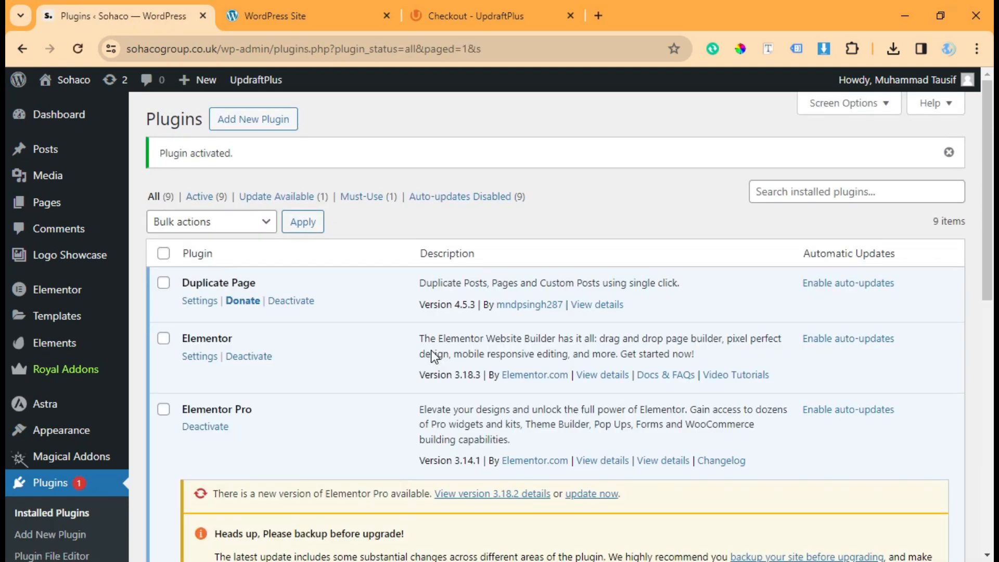
Step: Open the settings of the UpdraftPlus - Backup/Restore plugin and look over the backup and restore section
scroll(431, 356, "down", 10)
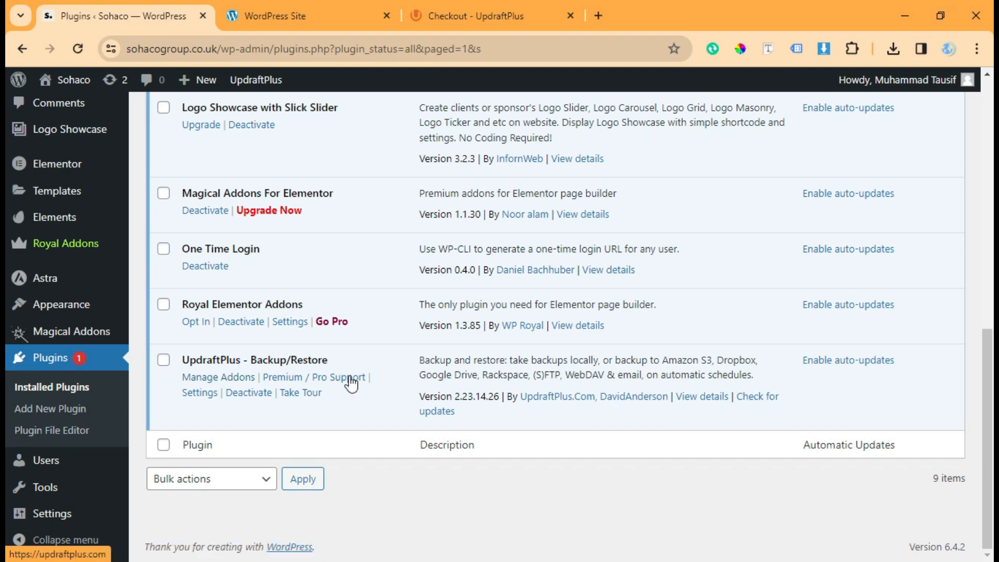
left_click(204, 396)
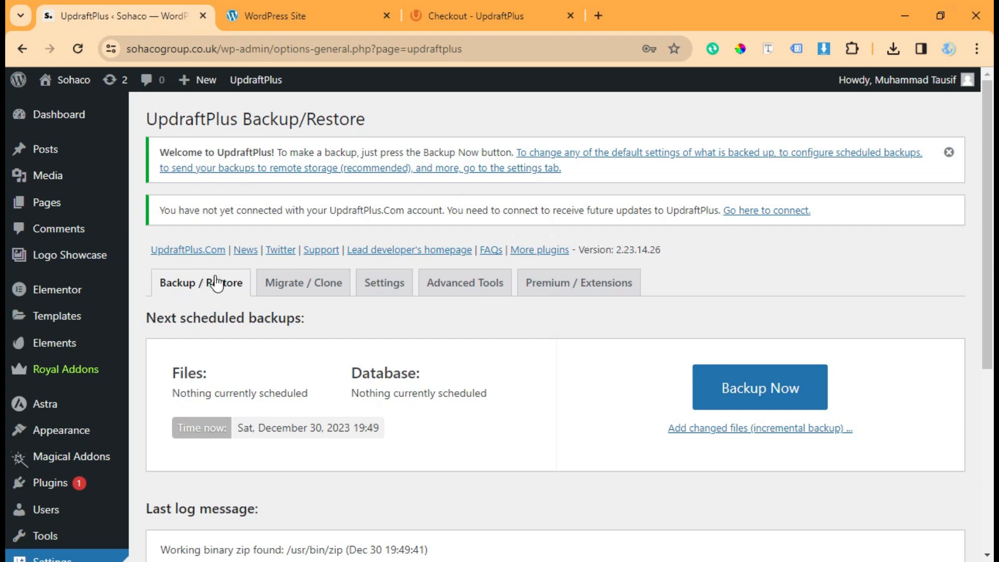
scroll(596, 385, "down", 6)
scroll(597, 401, "up", 4)
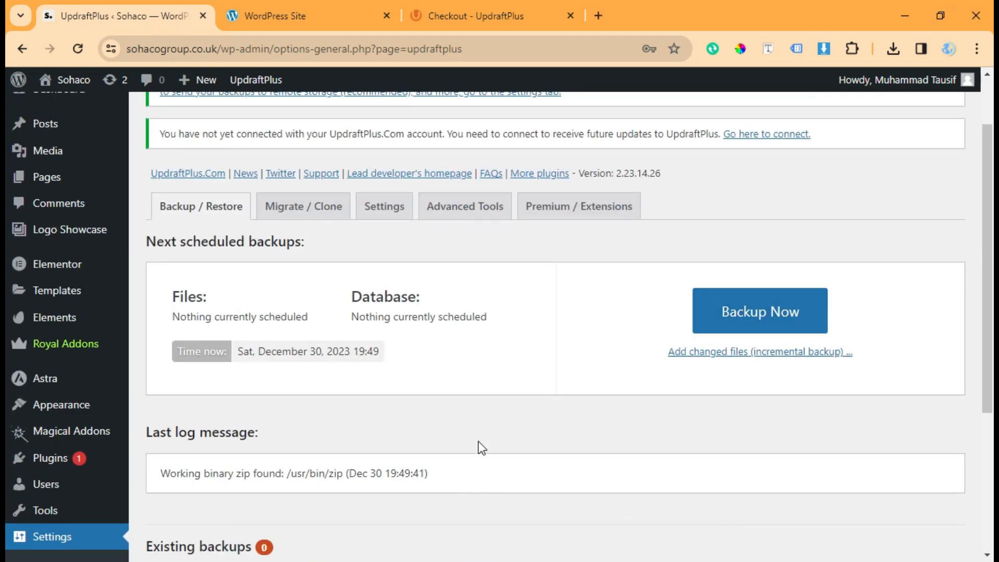
Step: Under Migrate / Clone, choose to send a backup to another site and open the site key entry for a new receiving site
left_click(309, 211)
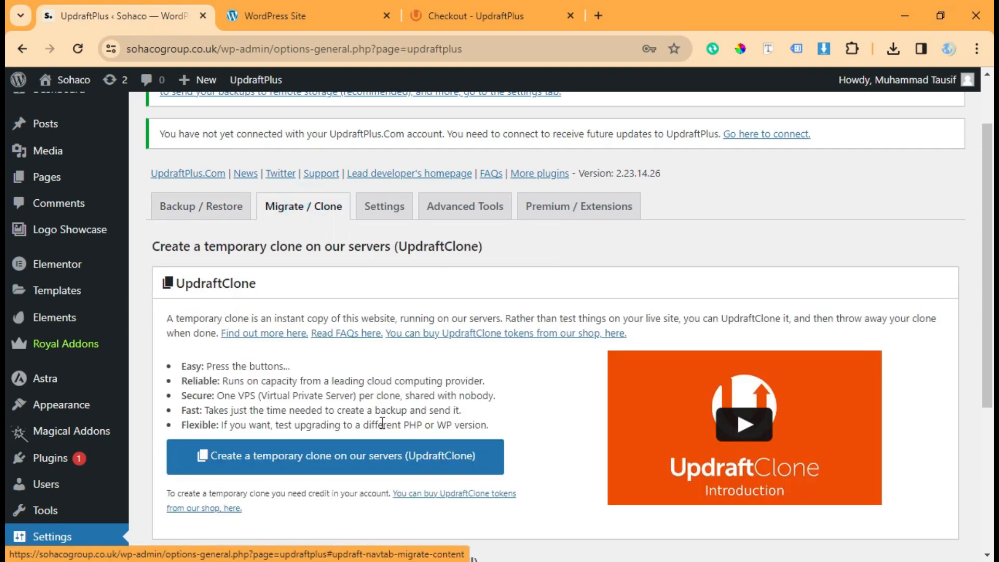
scroll(417, 451, "down", 5)
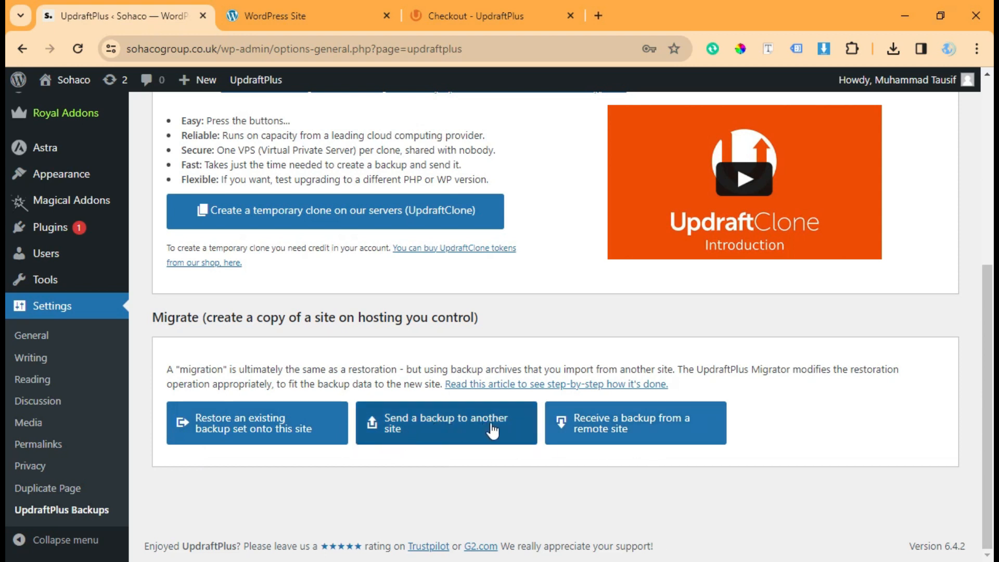
left_click(458, 437)
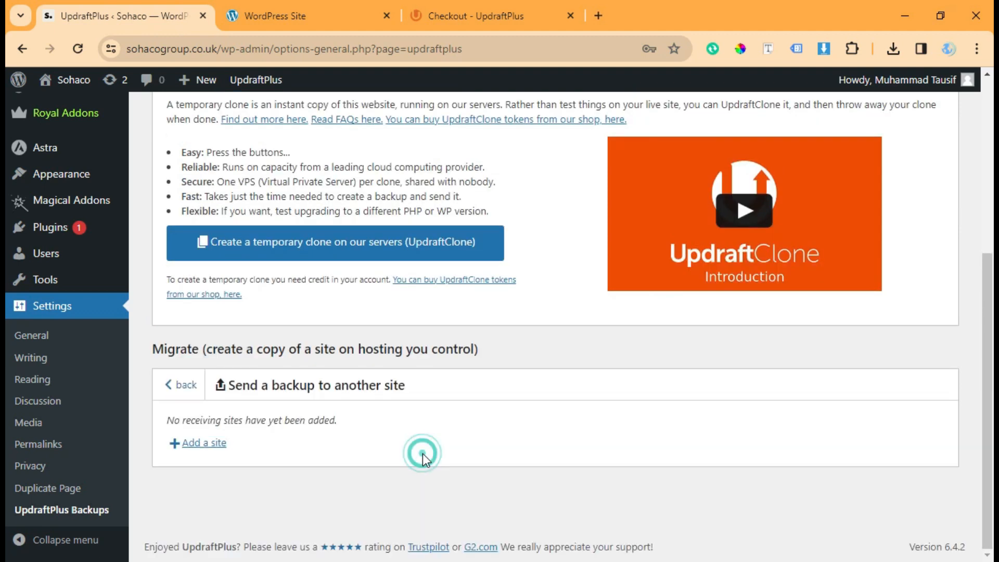
left_click(215, 443)
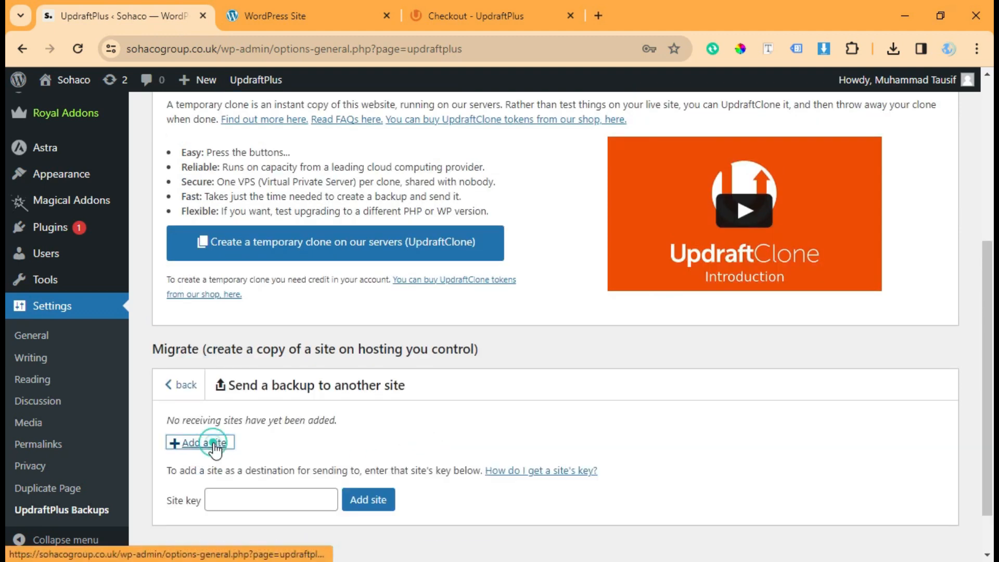
scroll(439, 434, "down", 1)
left_click(308, 441)
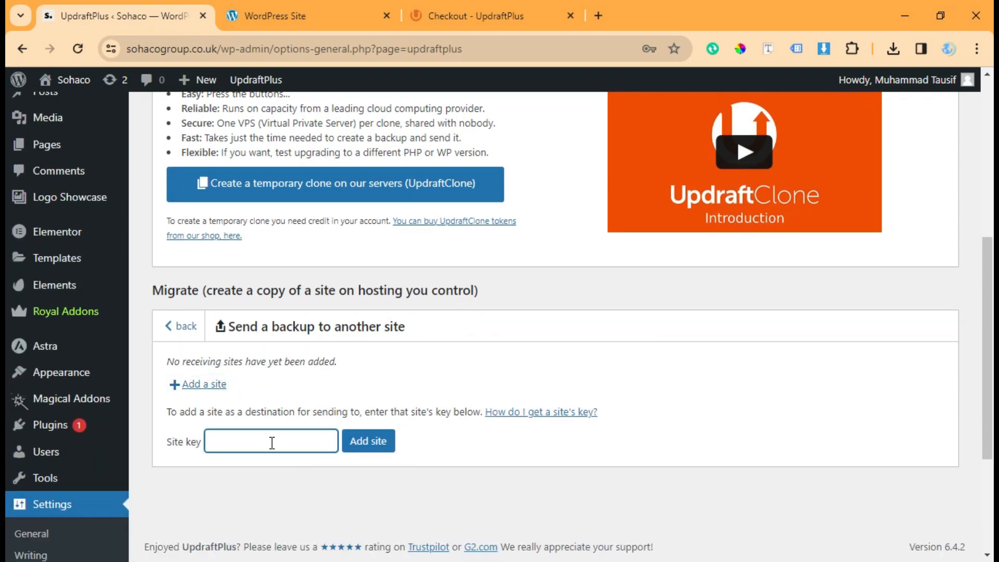
Step: Switch to the destination site wp.creedox.com and open its WordPress dashboard
left_click(281, 15)
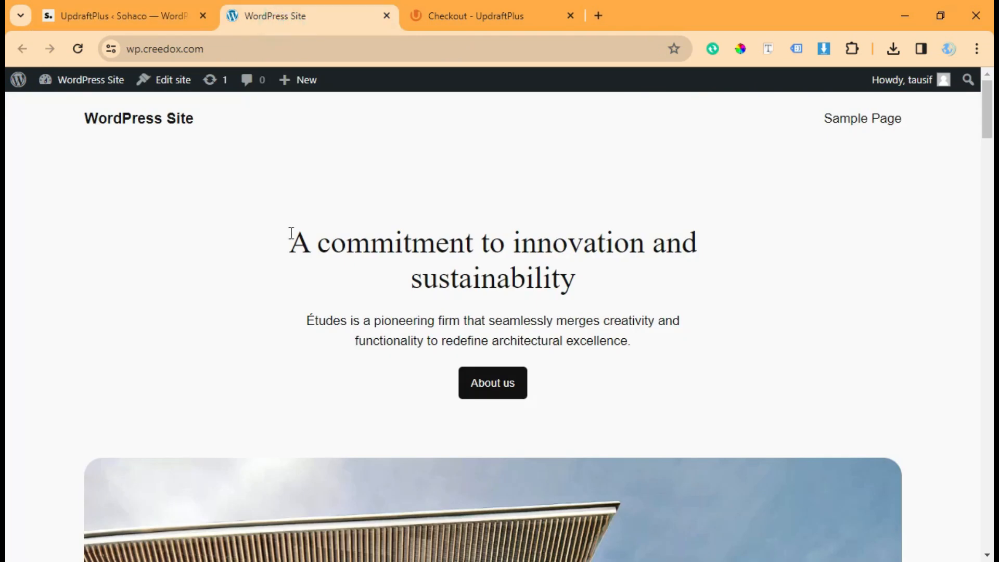
left_click(96, 93)
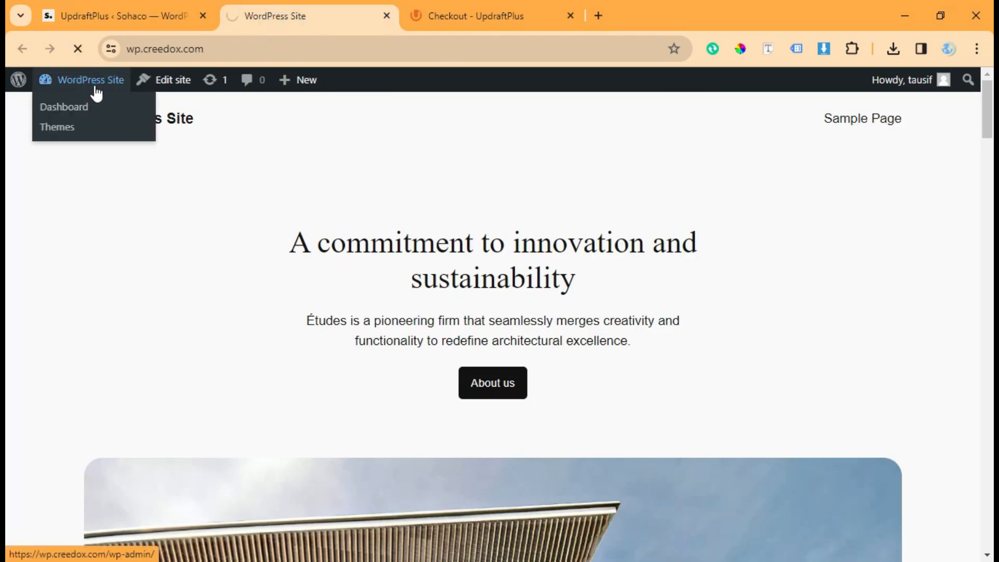
Step: Open the settings of the UpdraftPlus - Backup/Restore plugin on wp.creedox.com, dismissing its welcome message, and look over the backup section
scroll(238, 240, "down", 2)
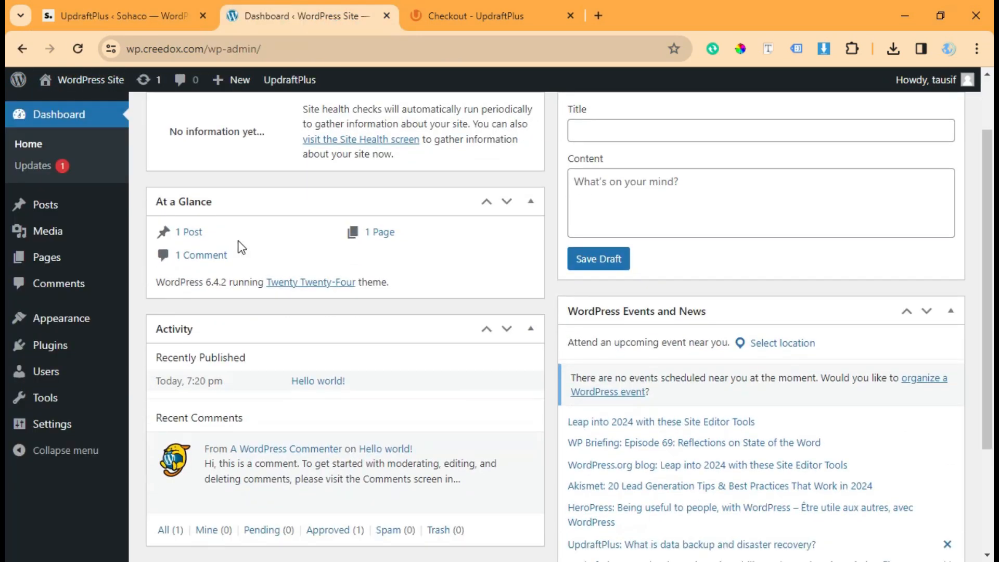
scroll(238, 240, "up", 2)
scroll(239, 241, "down", 2)
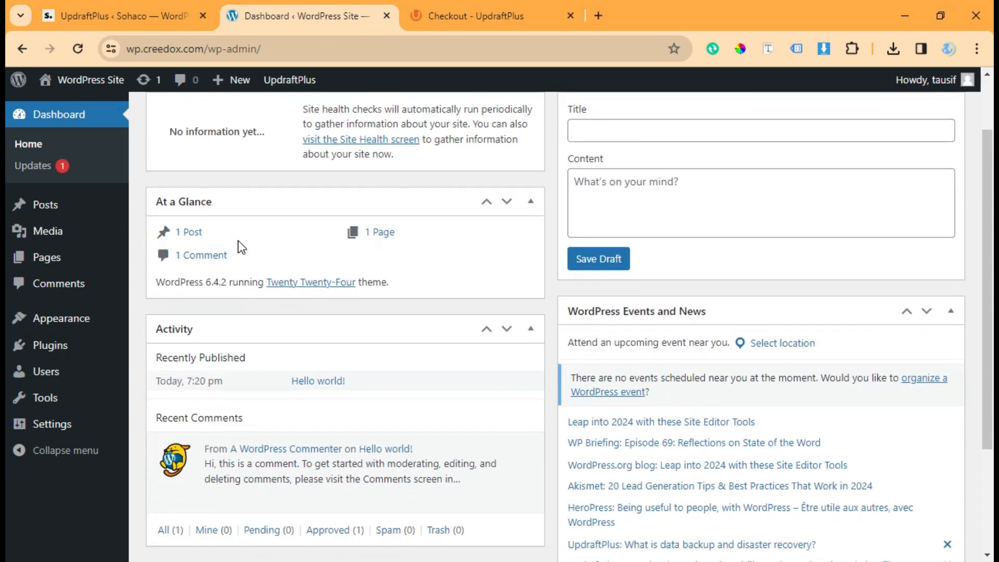
left_click(61, 345)
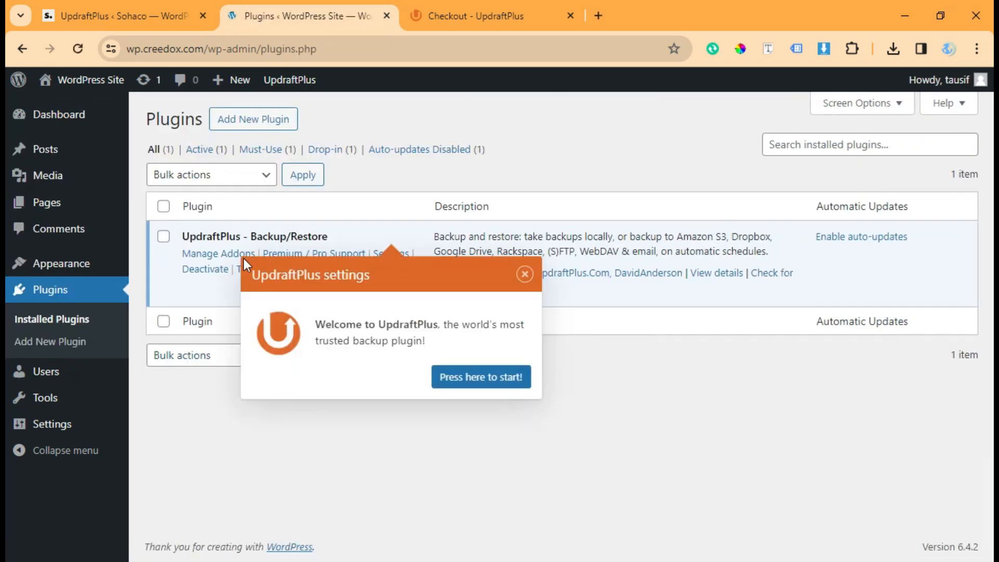
left_click(522, 277)
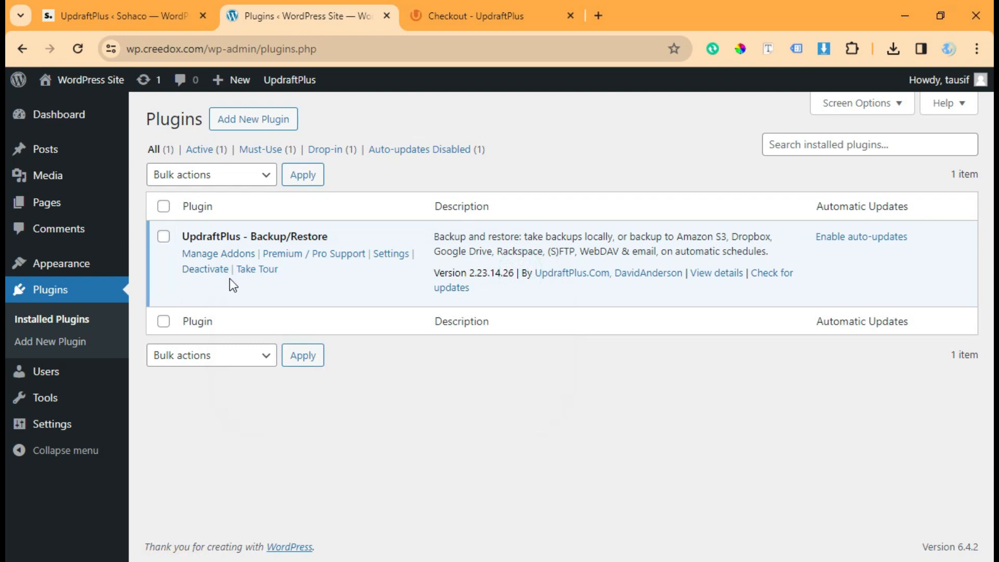
left_click(398, 255)
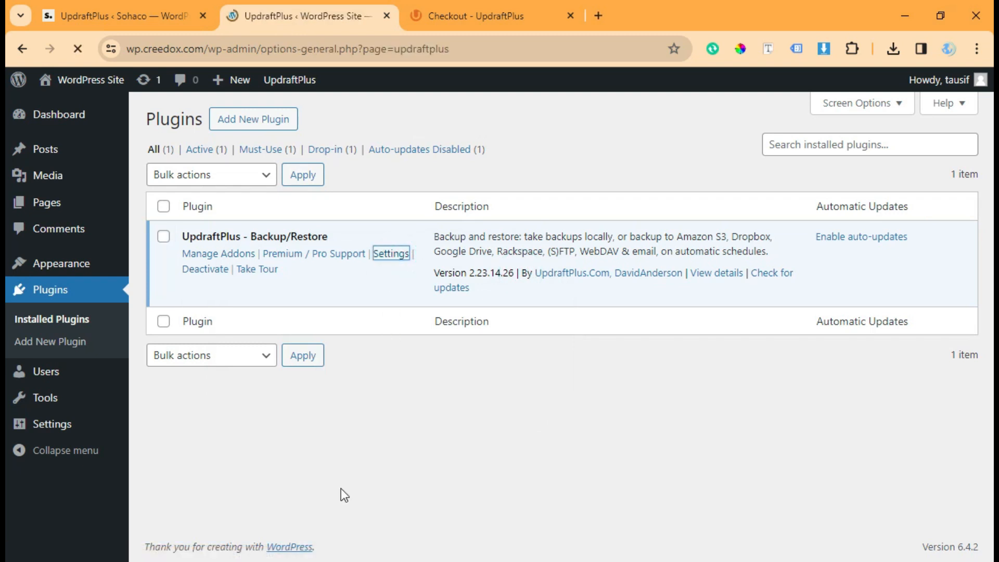
scroll(338, 485, "down", 5)
scroll(397, 439, "down", 2)
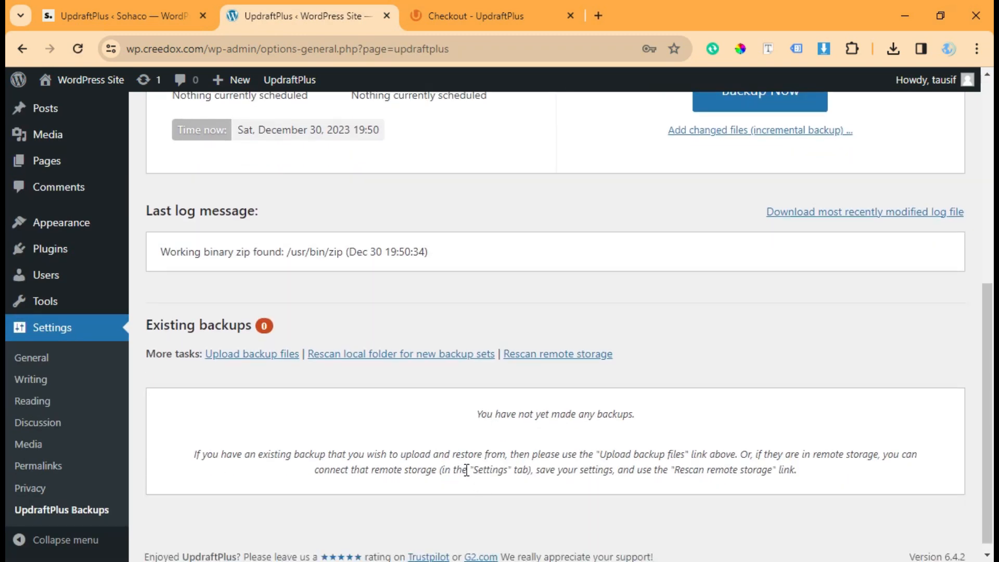
scroll(477, 479, "up", 5)
scroll(422, 461, "up", 3)
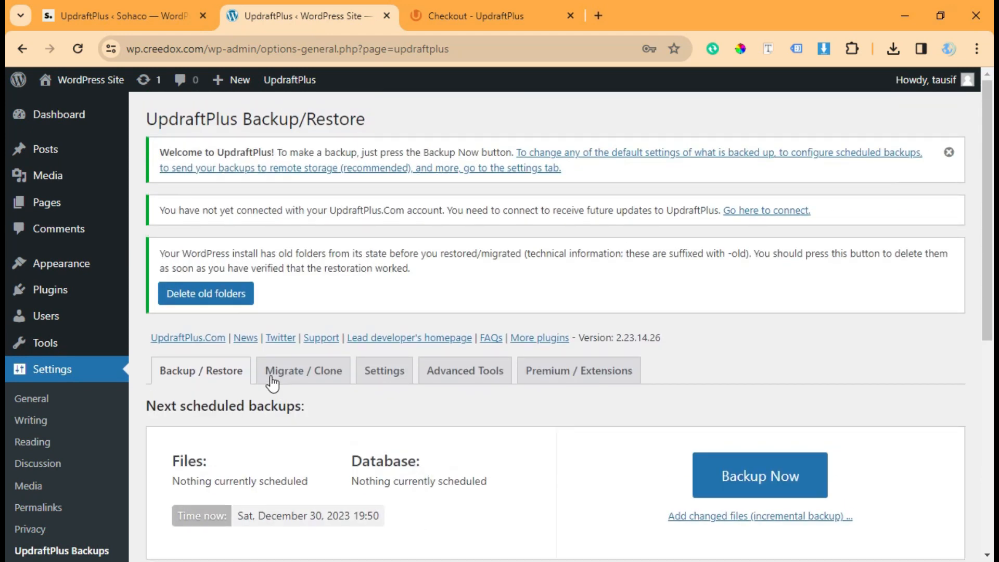
Step: Choose to receive a backup from a remote site and create a key with the recommended 2048 bytes encryption size
left_click(314, 375)
scroll(326, 396, "down", 8)
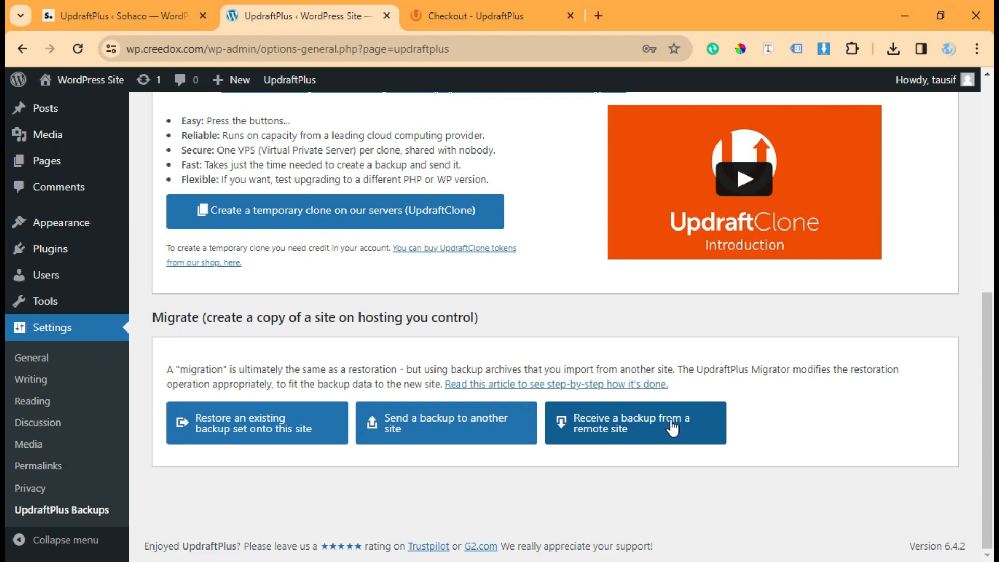
left_click(645, 429)
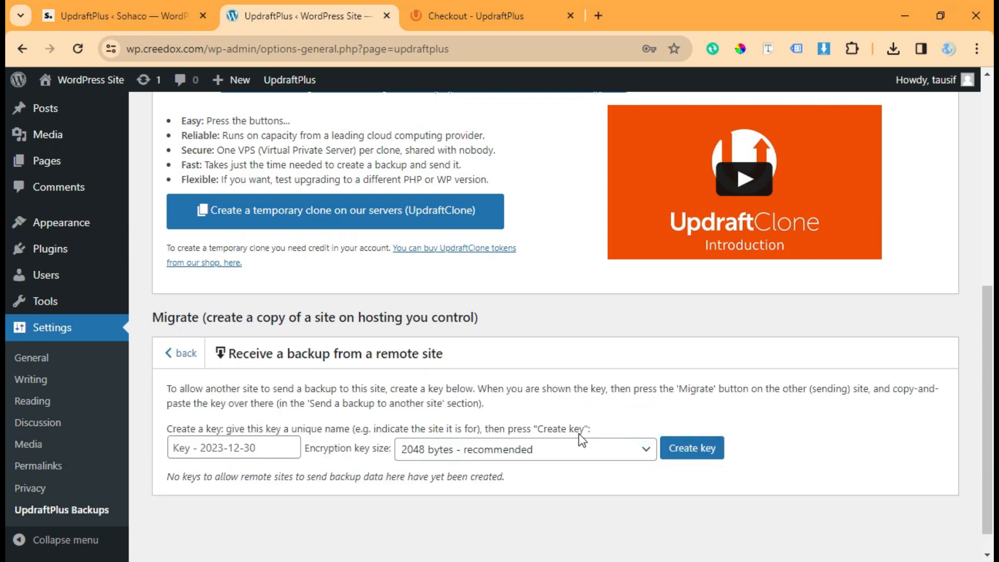
left_click(692, 447)
scroll(293, 379, "down", 1)
scroll(292, 379, "down", 2)
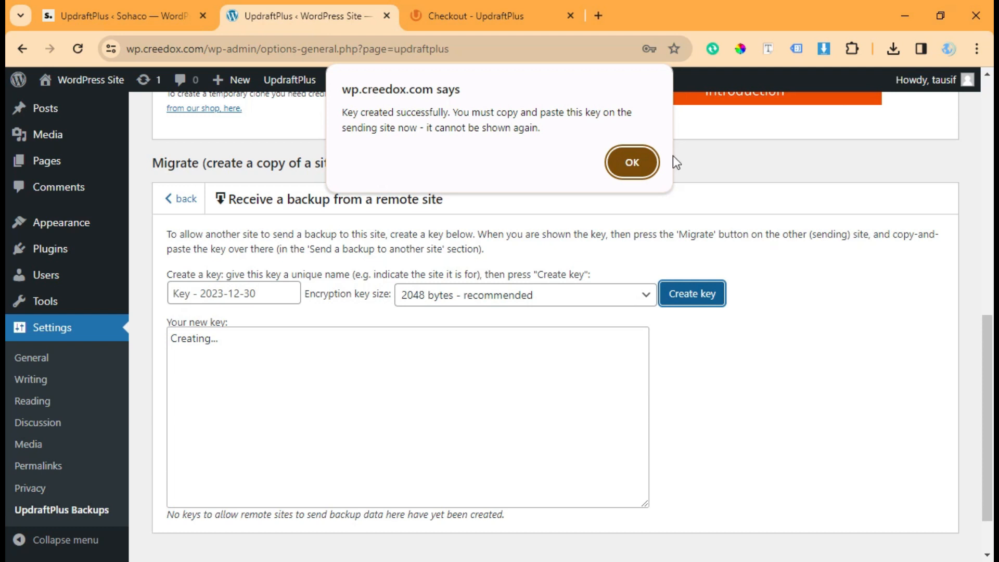
left_click(617, 169)
Step: Copy the new site key from wp.creedox.com and add it on the Sohaco site as the receiving site's key
scroll(423, 411, "down", 1)
left_click(343, 389)
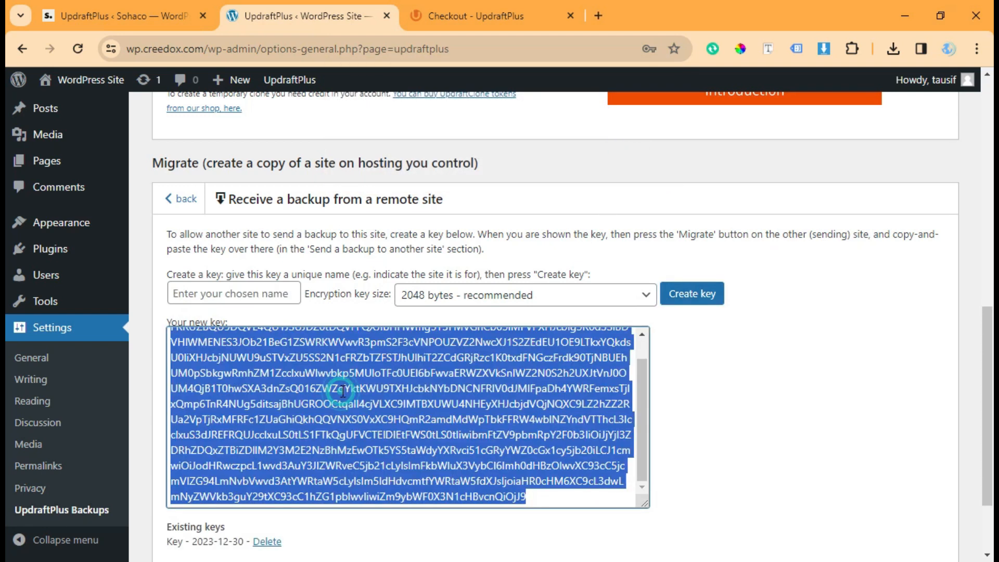
right_click(352, 390)
left_click(414, 117)
left_click(118, 23)
right_click(284, 439)
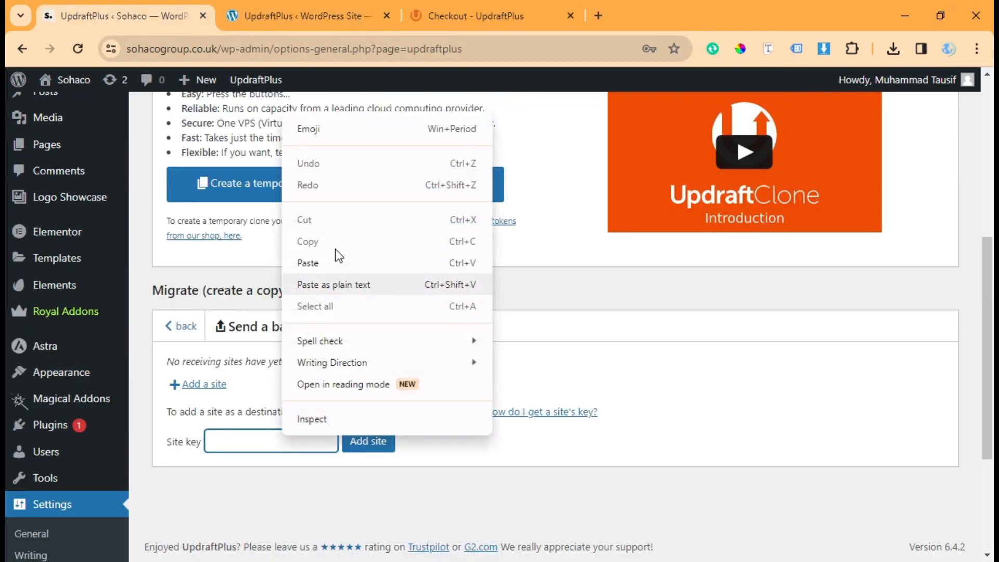
left_click(334, 260)
left_click(354, 442)
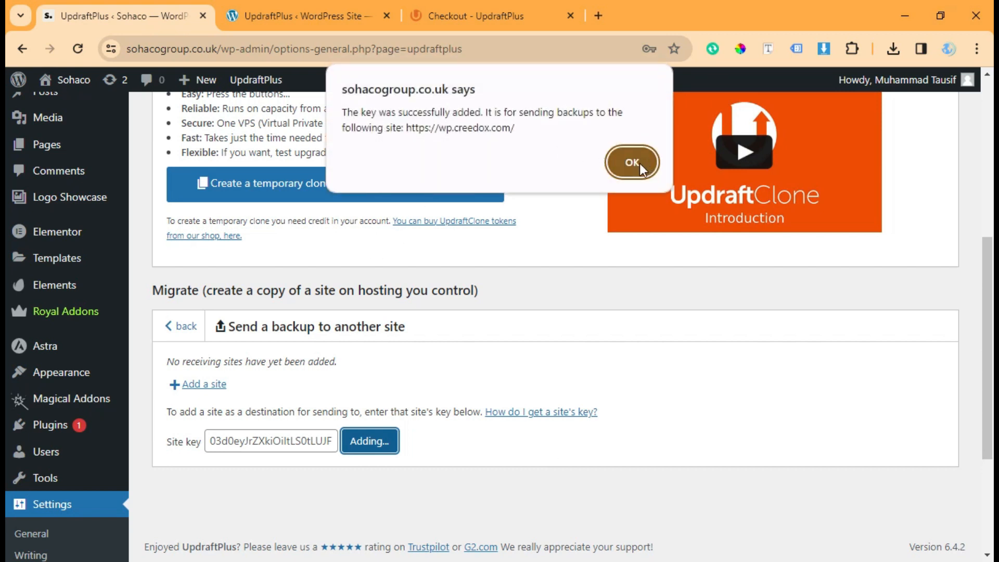
left_click(632, 162)
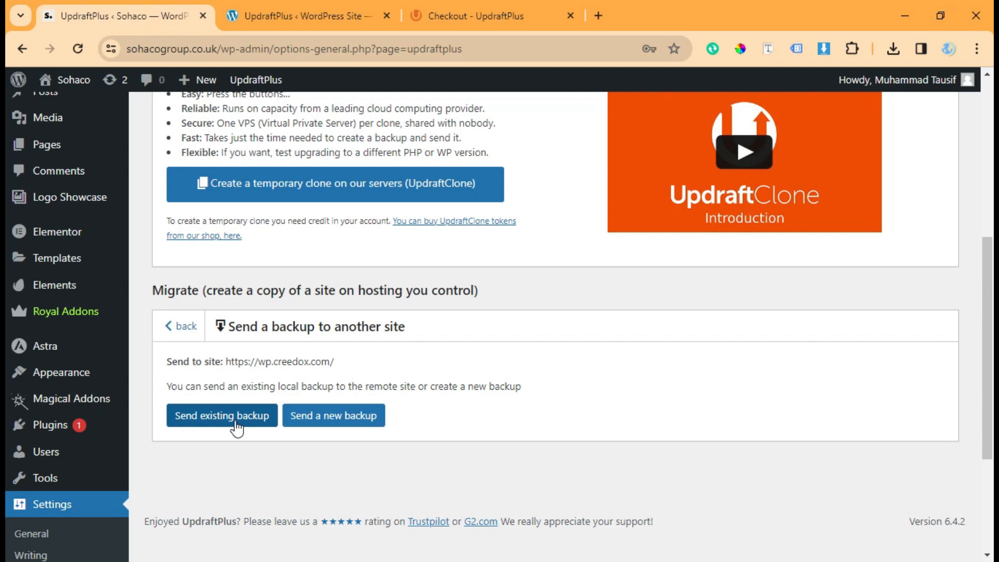
Step: Send a new backup to wp.creedox.com with the database, plugins, themes, uploads, must-use plugins and other wp-content directories, excluding WordPress core
left_click(322, 424)
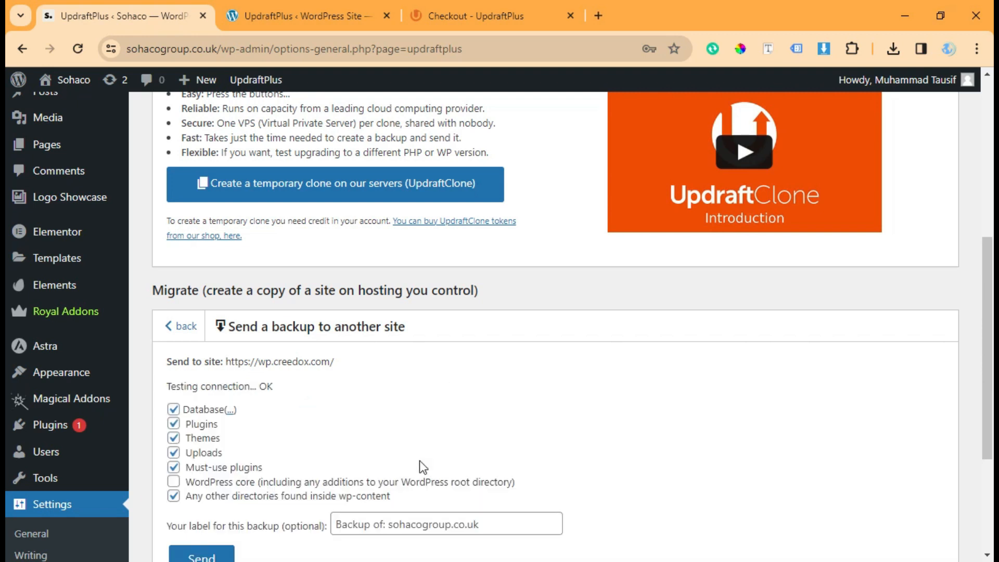
scroll(291, 265, "down", 3)
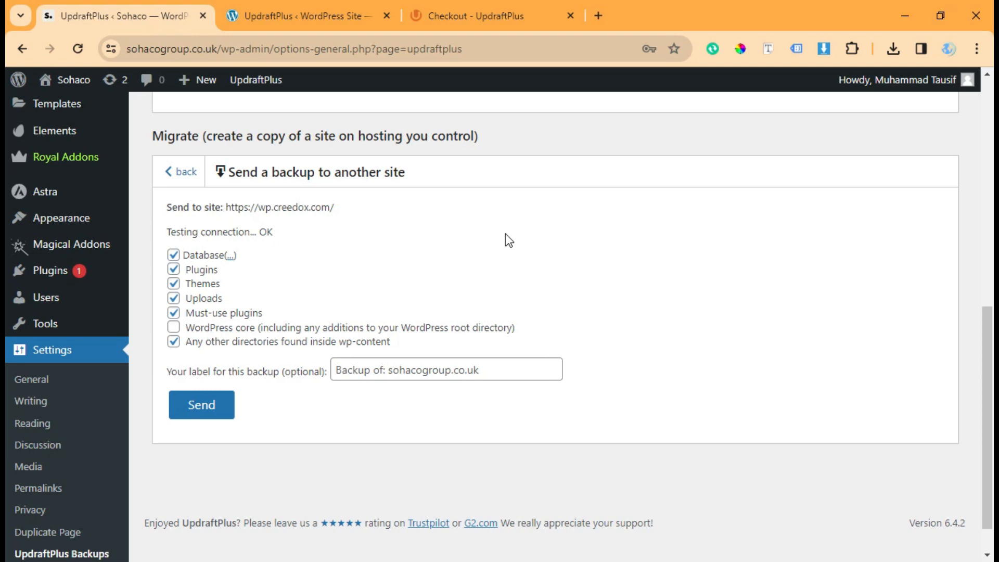
left_click(175, 256)
left_click(175, 284)
left_click(176, 257)
left_click(312, 262)
left_click(198, 257)
left_click(204, 407)
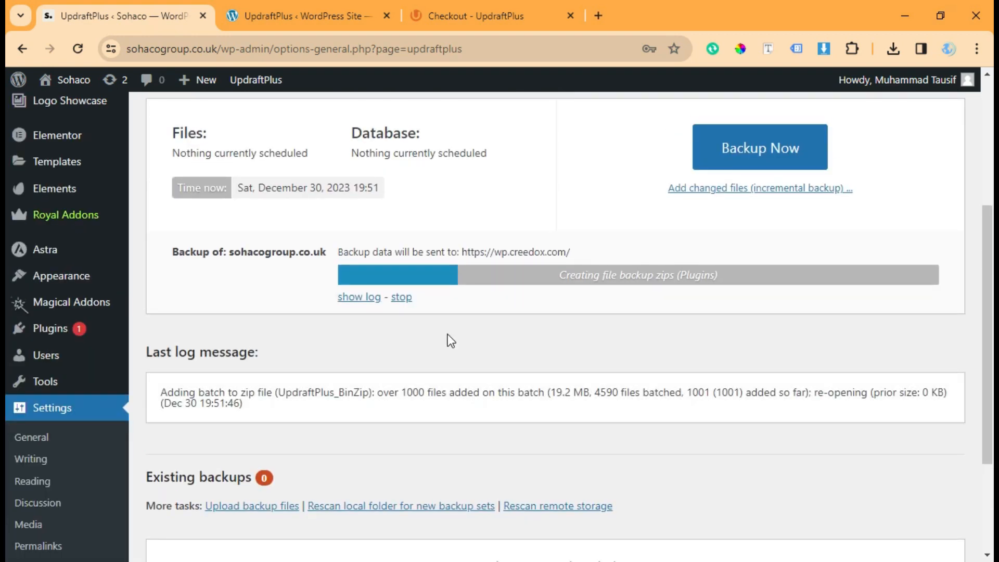
Step: Follow the backup's progress and destination site until the transfer ends, and close the completion message
scroll(395, 388, "up", 1)
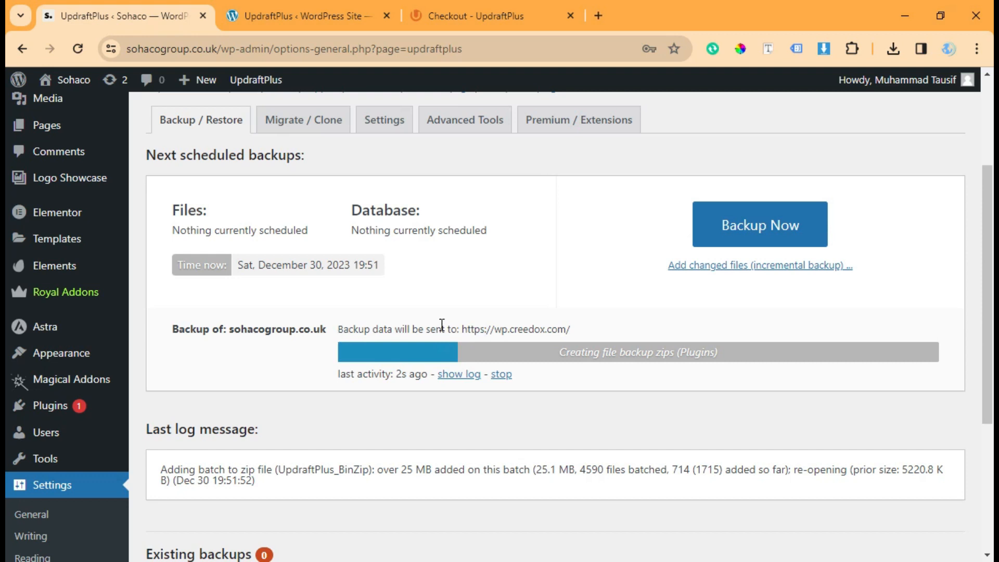
left_click_drag(471, 329, 556, 327)
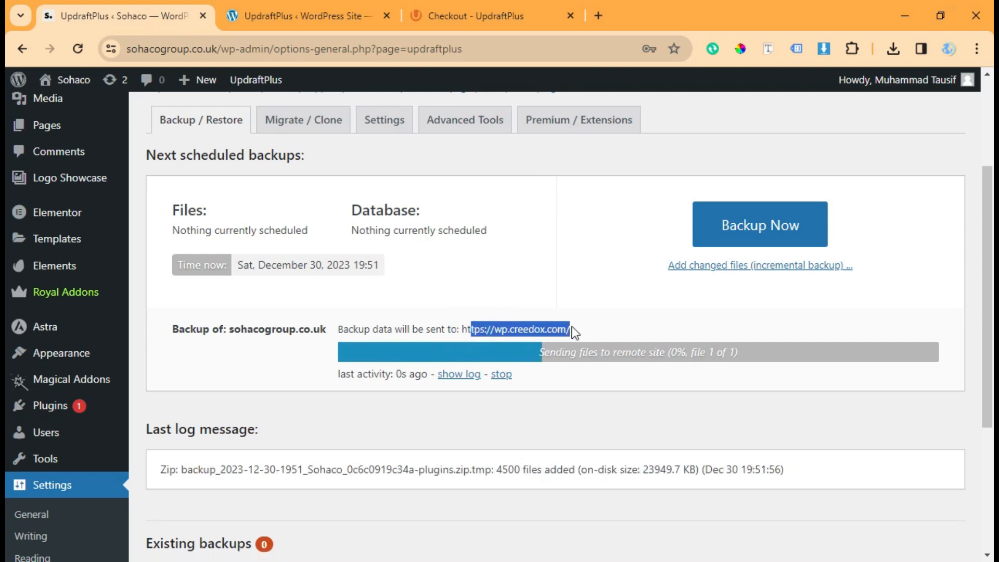
left_click(572, 330)
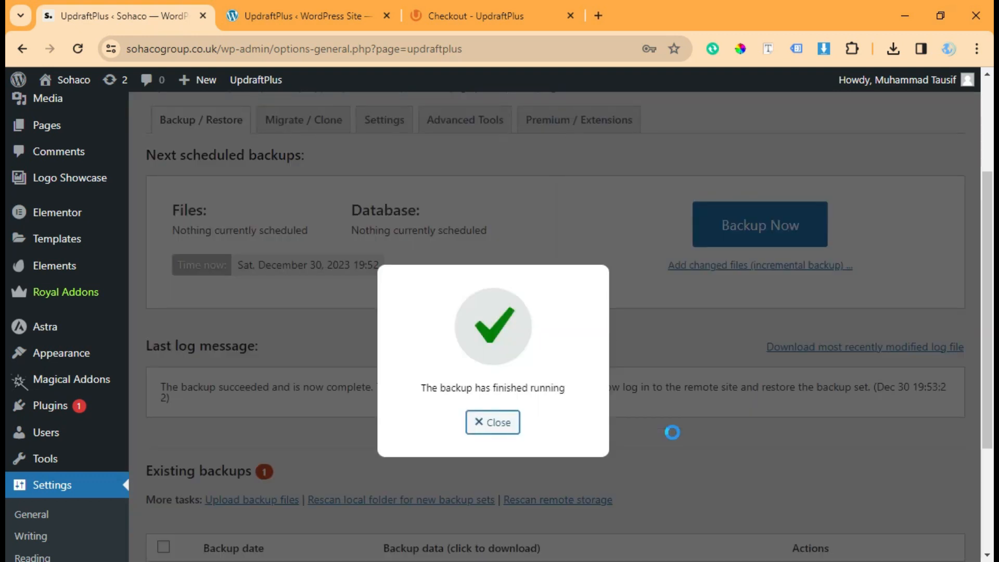
left_click(510, 422)
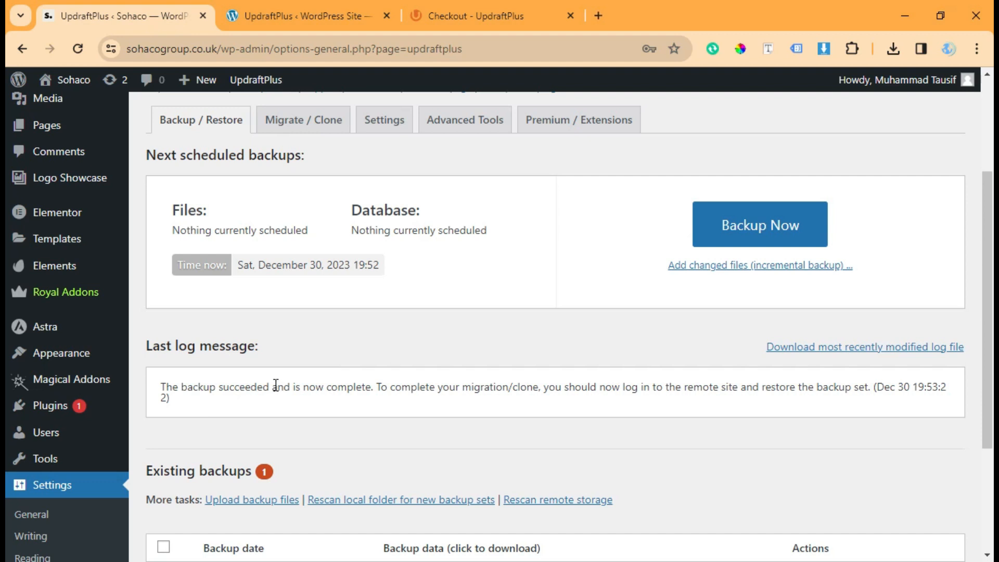
Step: Switch to wp.creedox.com, leave the key creation section and go to the existing backups in the backup and restore section
left_click(324, 3)
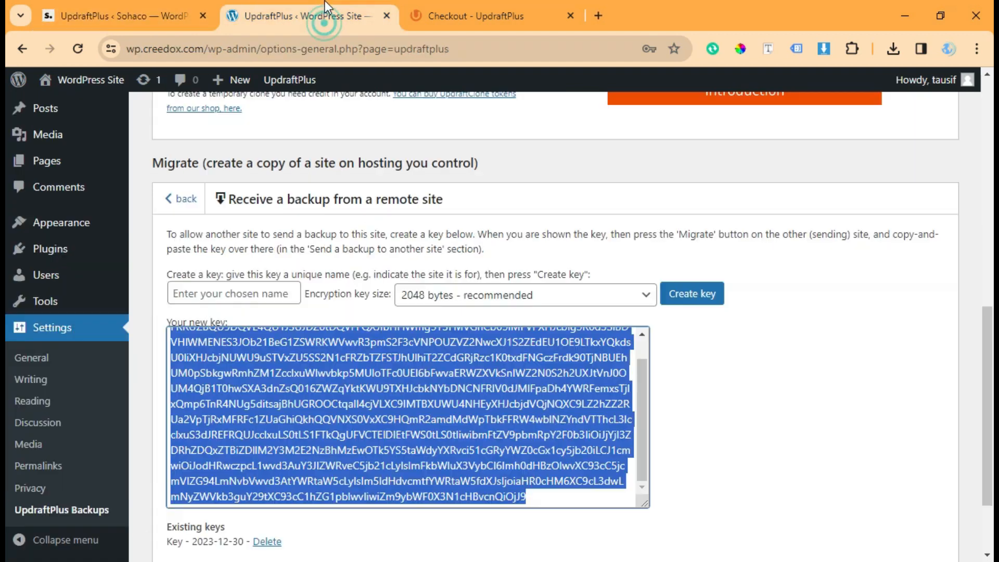
left_click(186, 200)
scroll(260, 355, "up", 7)
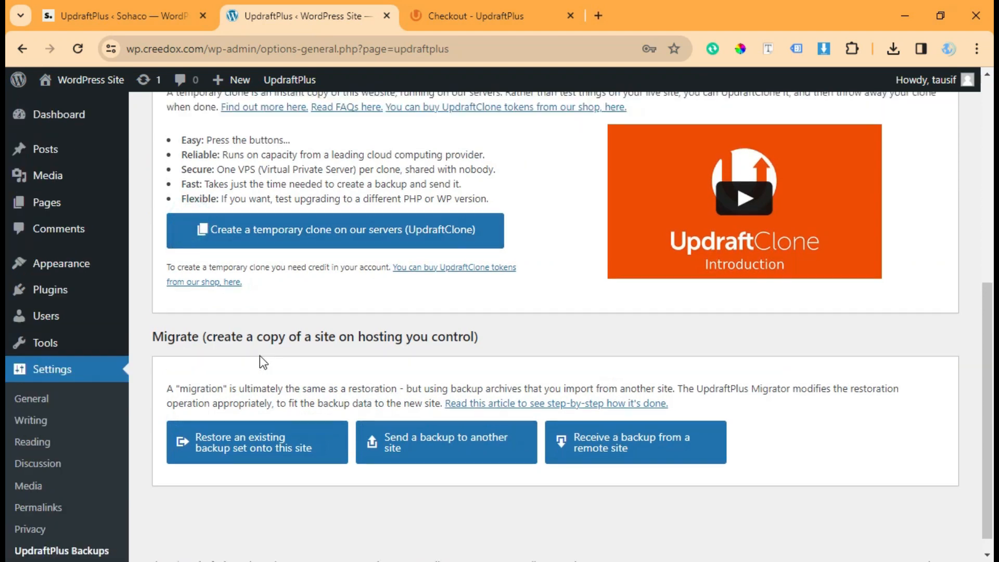
left_click(177, 193)
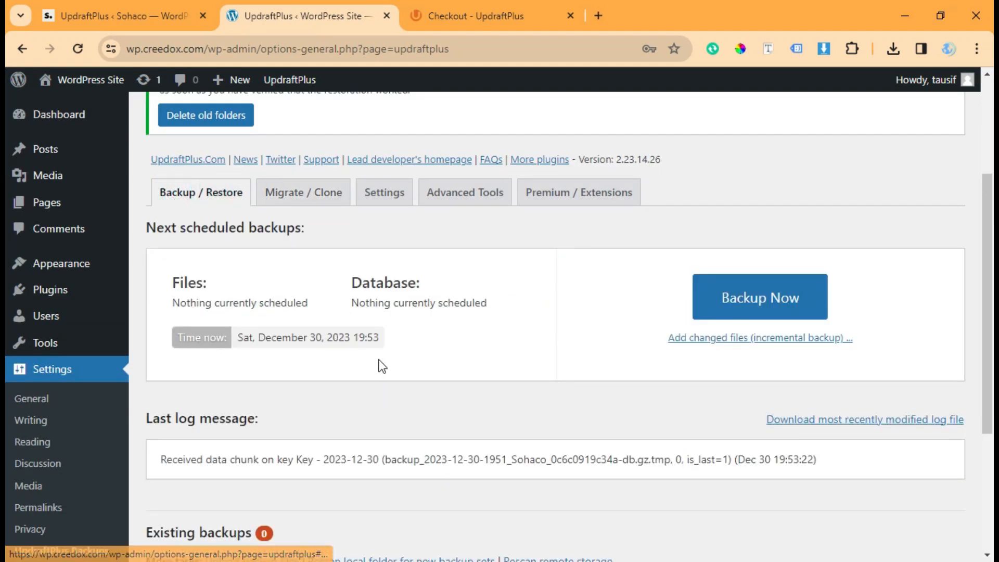
scroll(379, 362, "down", 4)
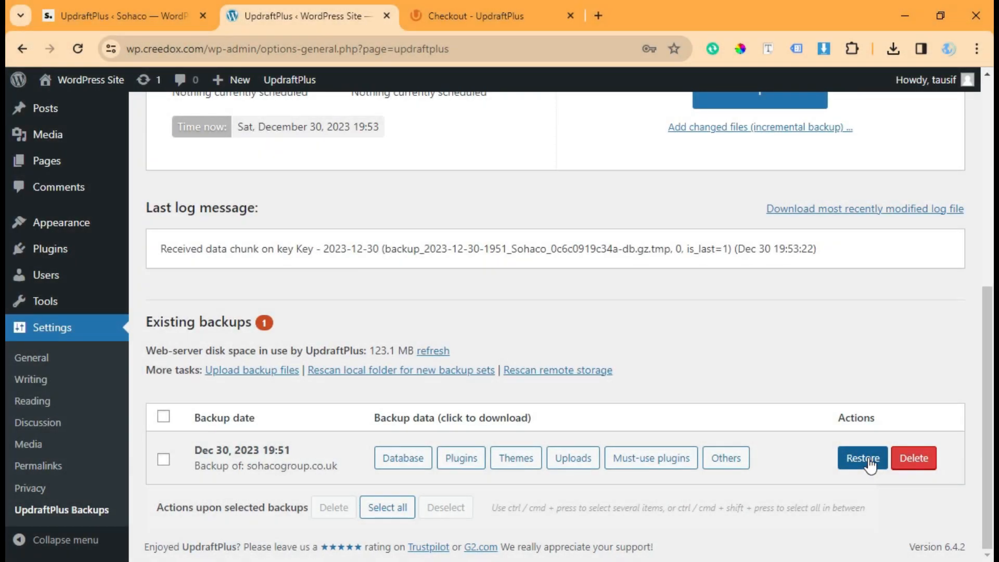
Step: Restore the Dec 30, 2023 19:51 backup of sohacogroup.co.uk with its database, plugins, themes, uploads, must-use plugins and other files
left_click(868, 462)
left_click(528, 194)
left_click(529, 211)
left_click(528, 248)
left_click(529, 266)
left_click(529, 285)
left_click(785, 338)
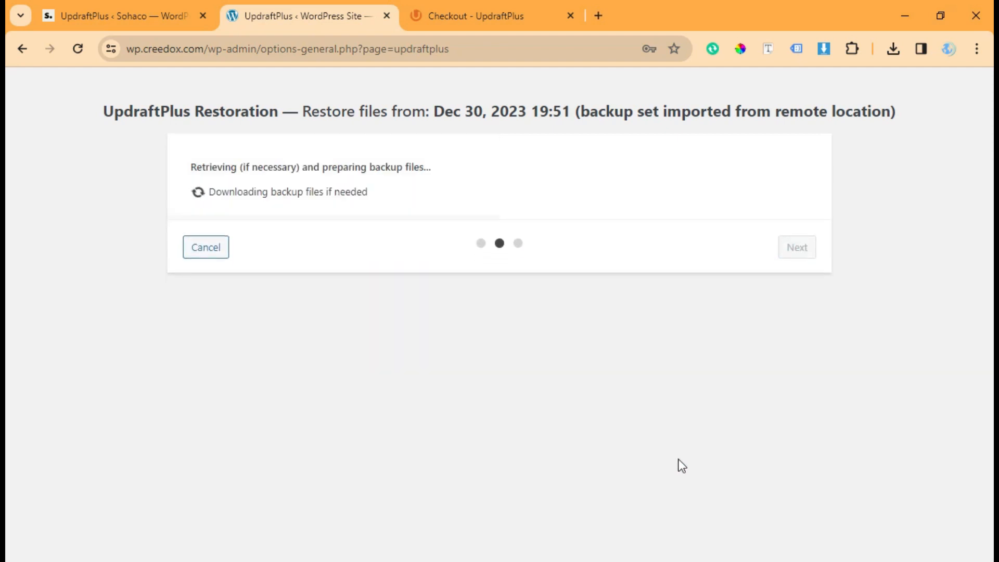
left_click(772, 539)
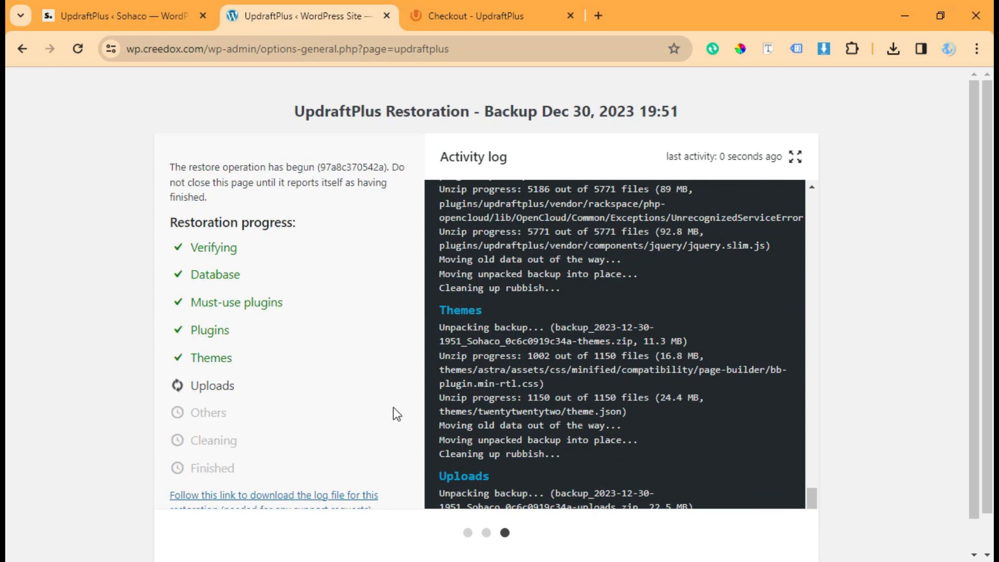
scroll(397, 414, "down", 1)
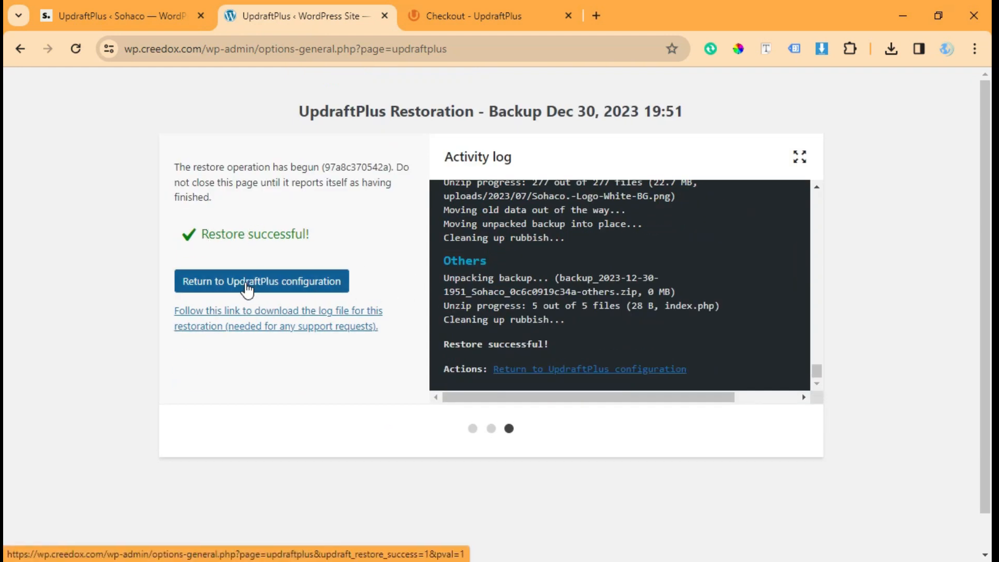
Step: Return to the UpdraftPlus configuration and log in to the restored site with the Sohaco account's saved username and password
left_click(247, 287)
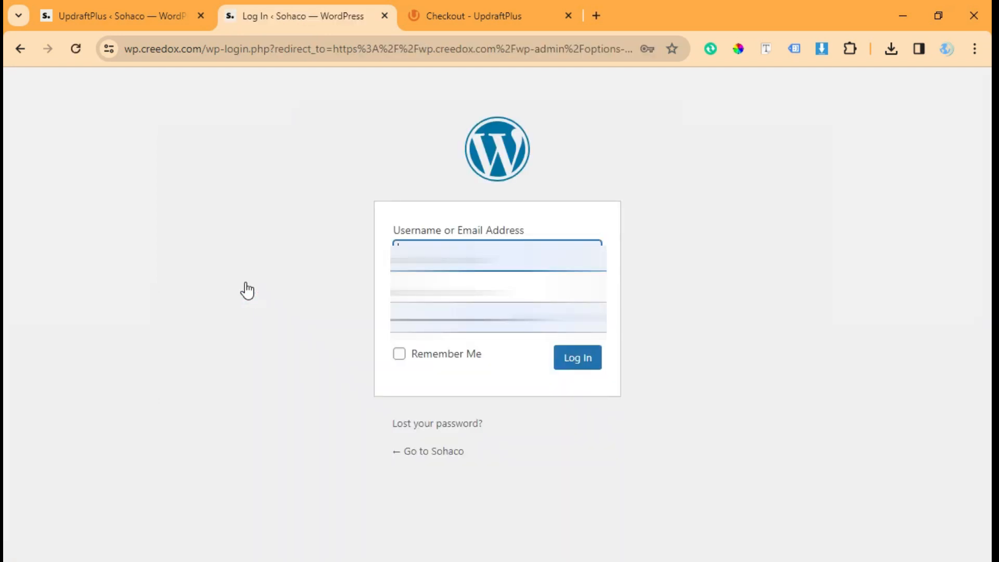
left_click(345, 282)
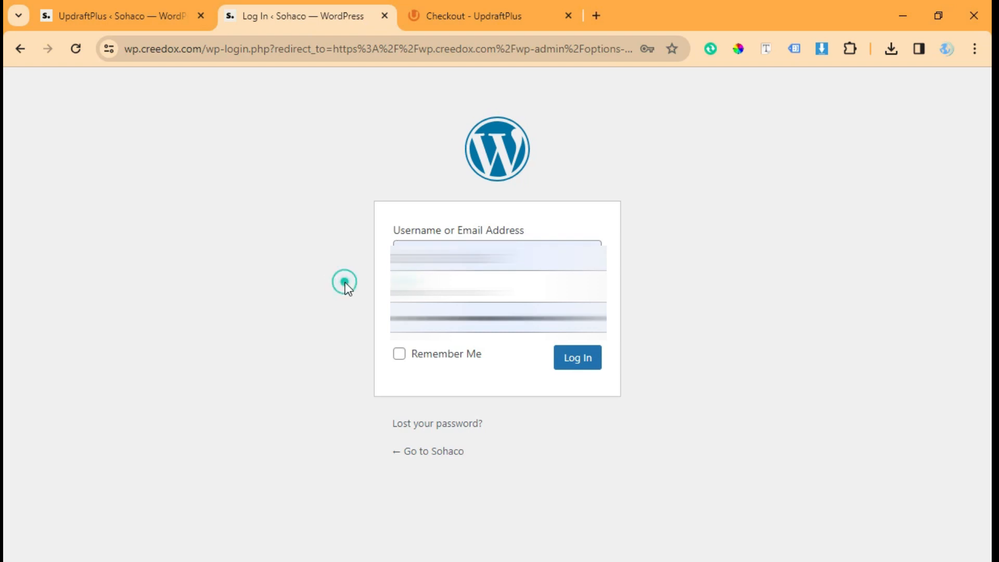
left_click(549, 243)
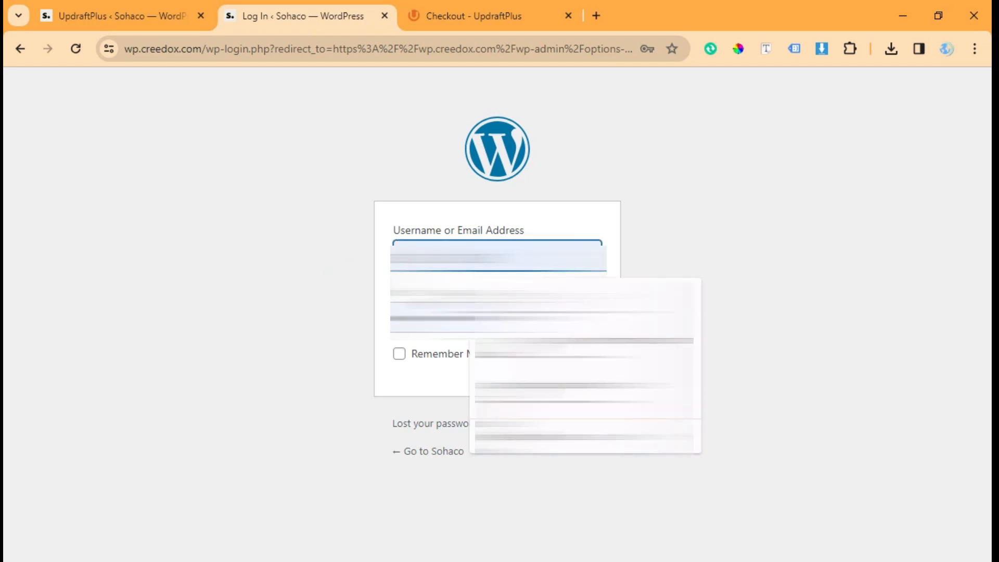
left_click(355, 306)
left_click(124, 20)
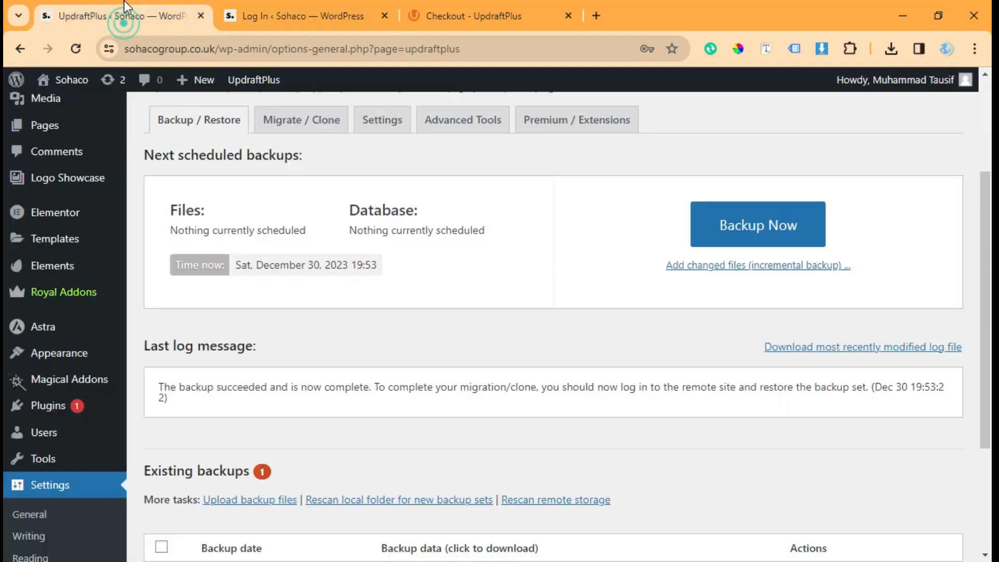
left_click(261, 1)
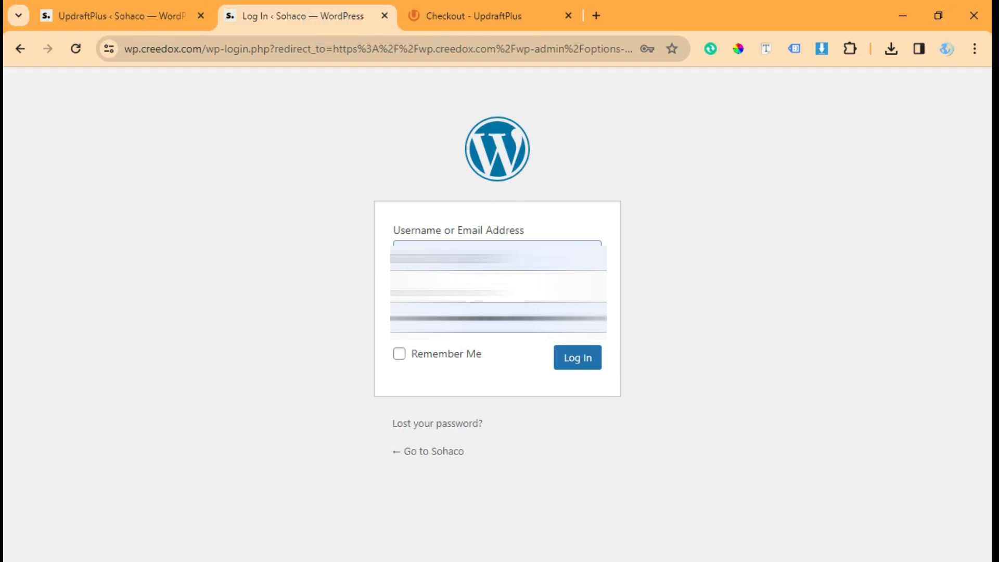
left_click(442, 244)
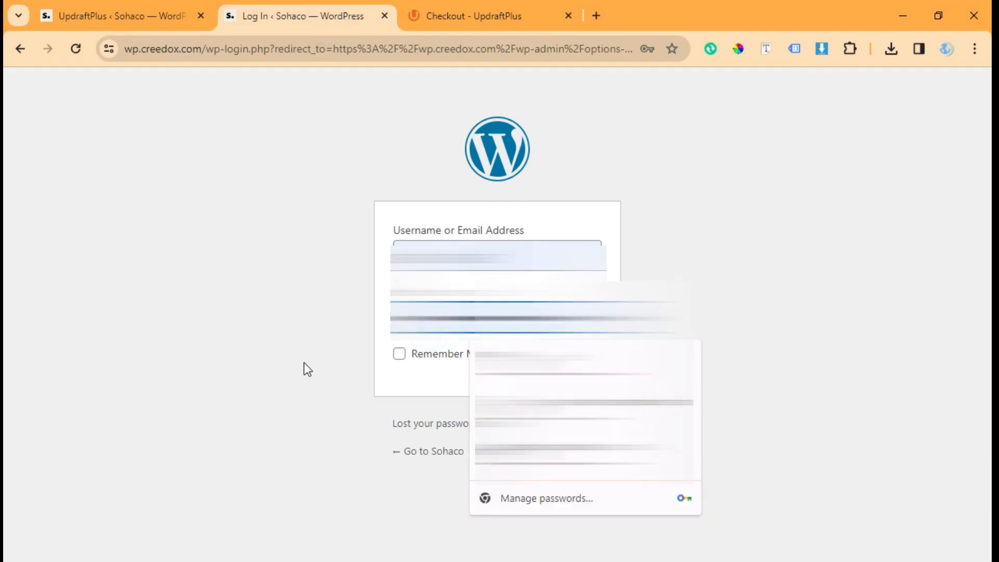
left_click(284, 358)
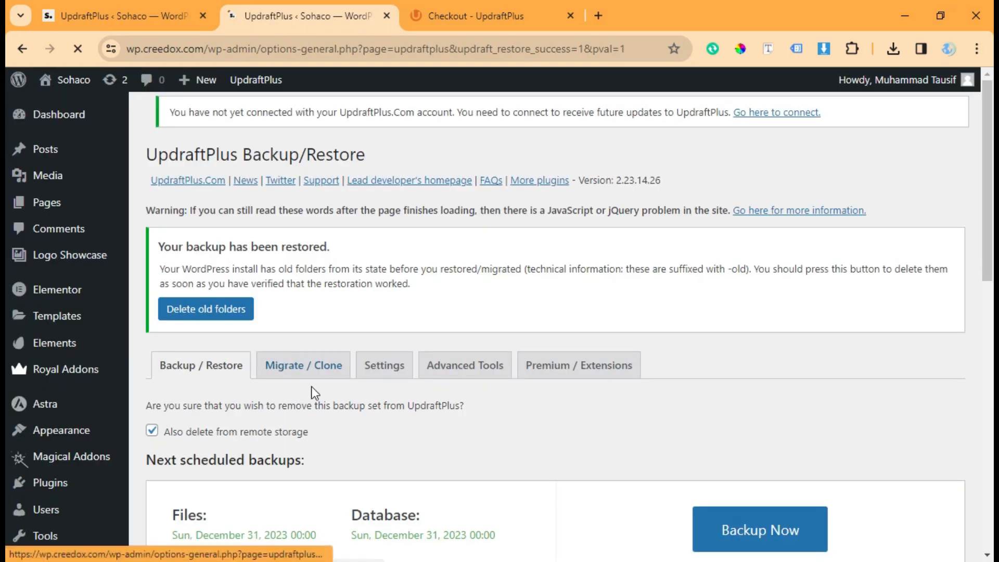
Step: Open the migrated wp.creedox.com homepage in a new tab, place it directly before its UpdraftPlus tab and look through the page
scroll(281, 401, "down", 4)
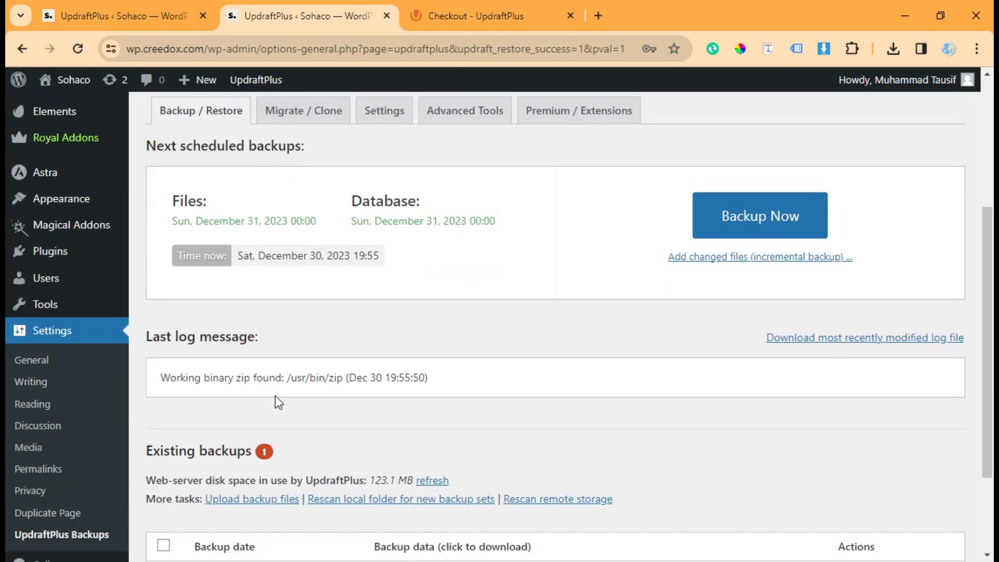
scroll(305, 424, "up", 2)
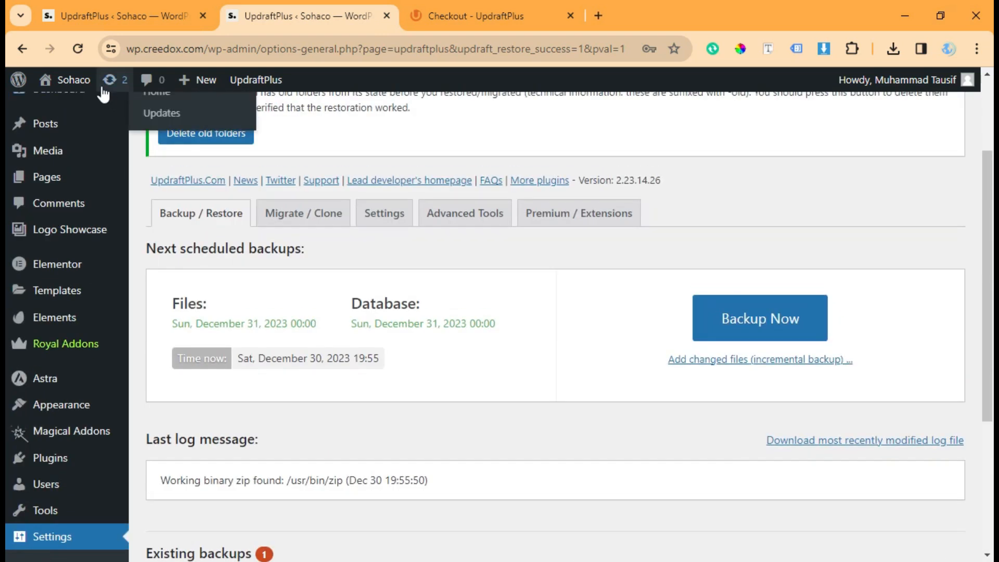
mouse_move(36, 83)
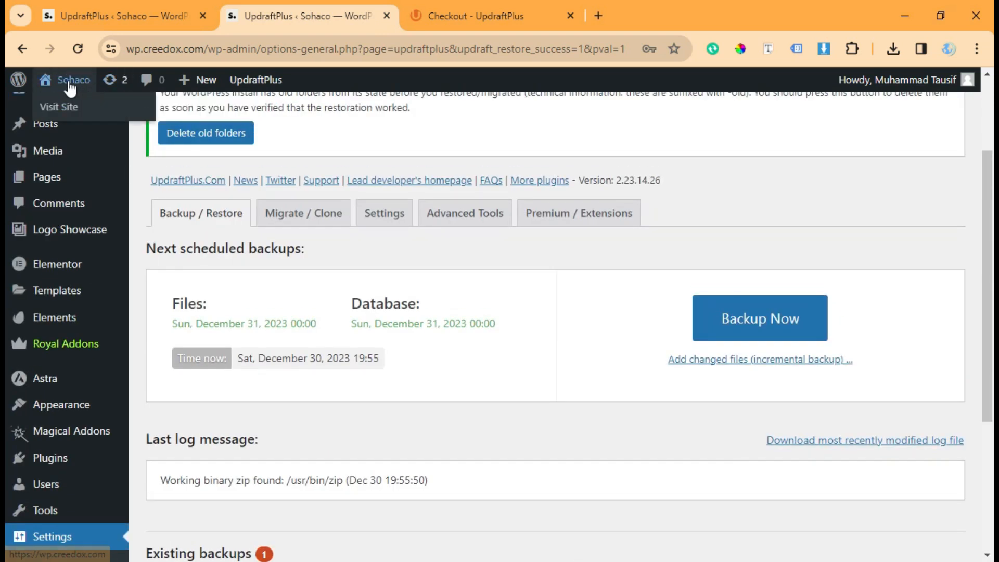
right_click(79, 120)
left_click(123, 133)
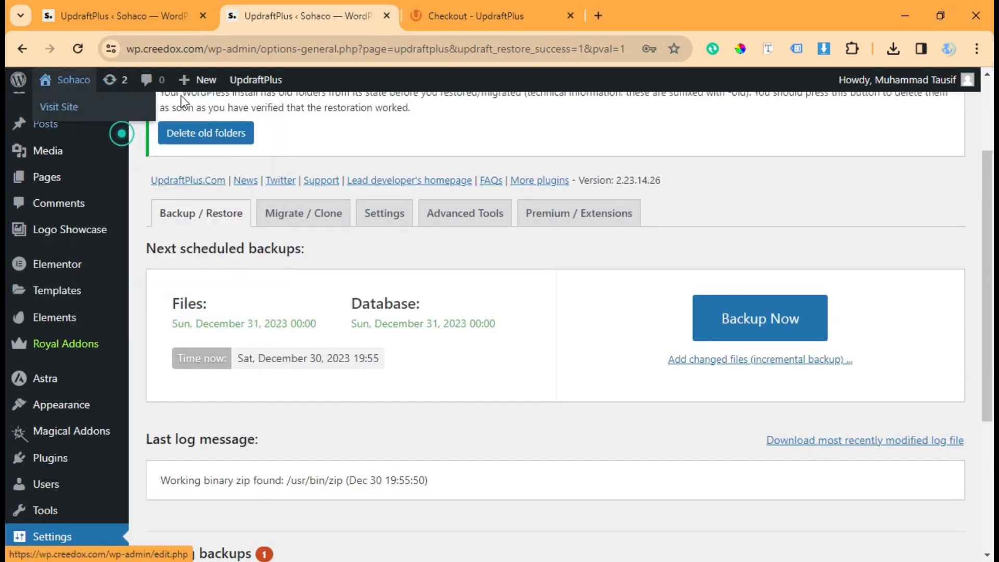
left_click(494, 8)
left_click_drag(411, 2, 283, 3)
scroll(417, 403, "down", 5)
scroll(377, 375, "down", 20)
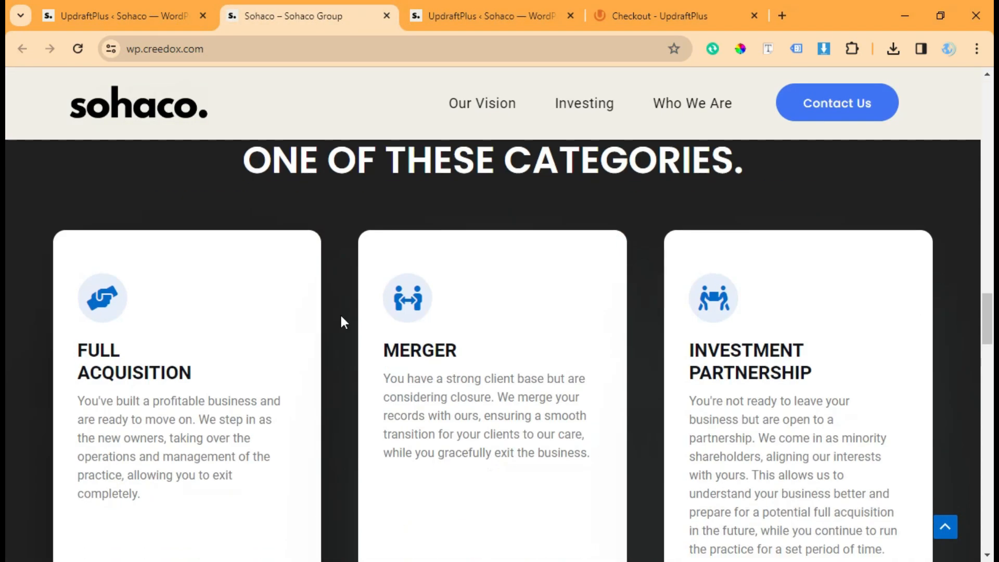
Step: Open the original sohacogroup.co.uk homepage in a new tab and view its Our Vision, Investing and Contact Us sections
left_click(138, 11)
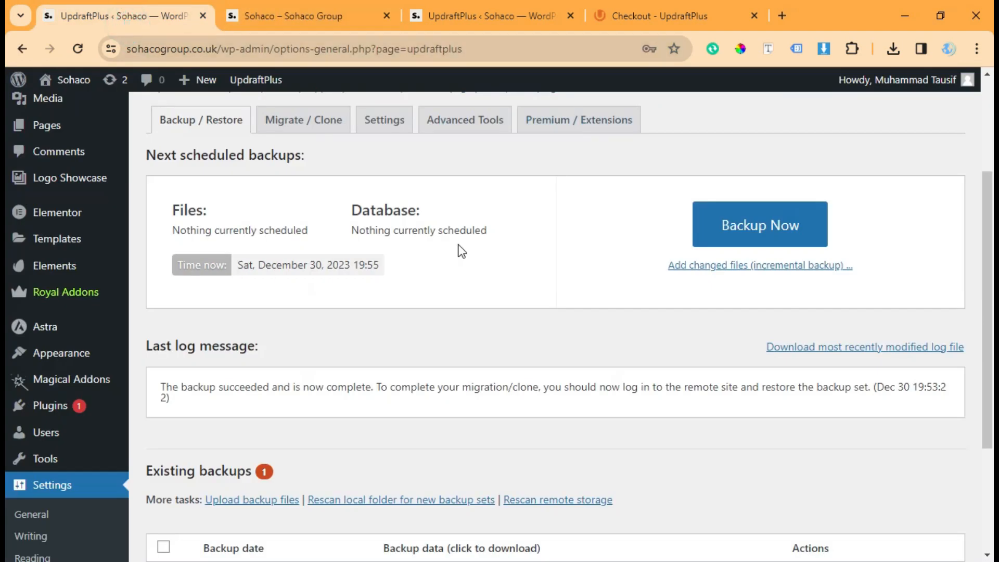
right_click(77, 90)
left_click(104, 103)
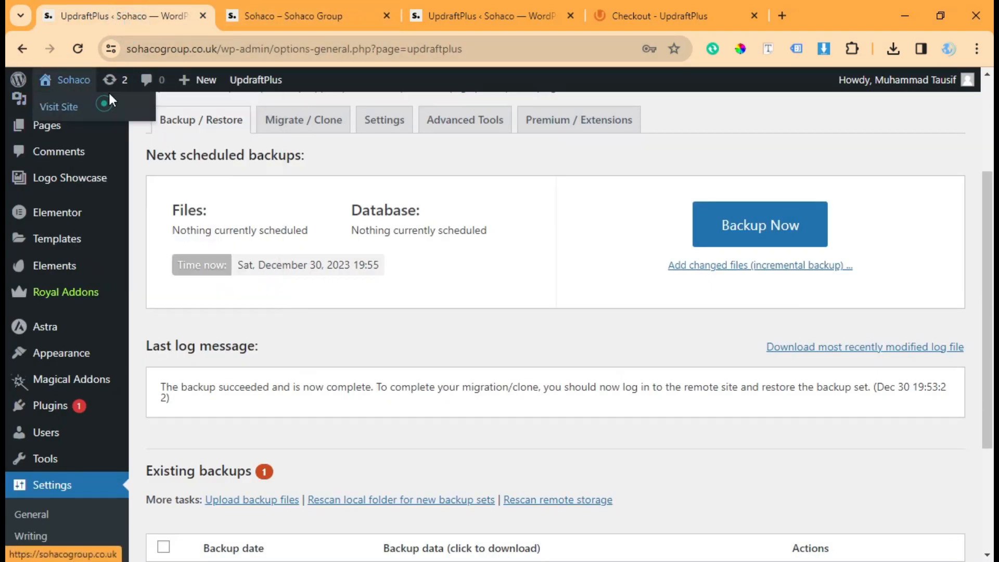
left_click(208, 16)
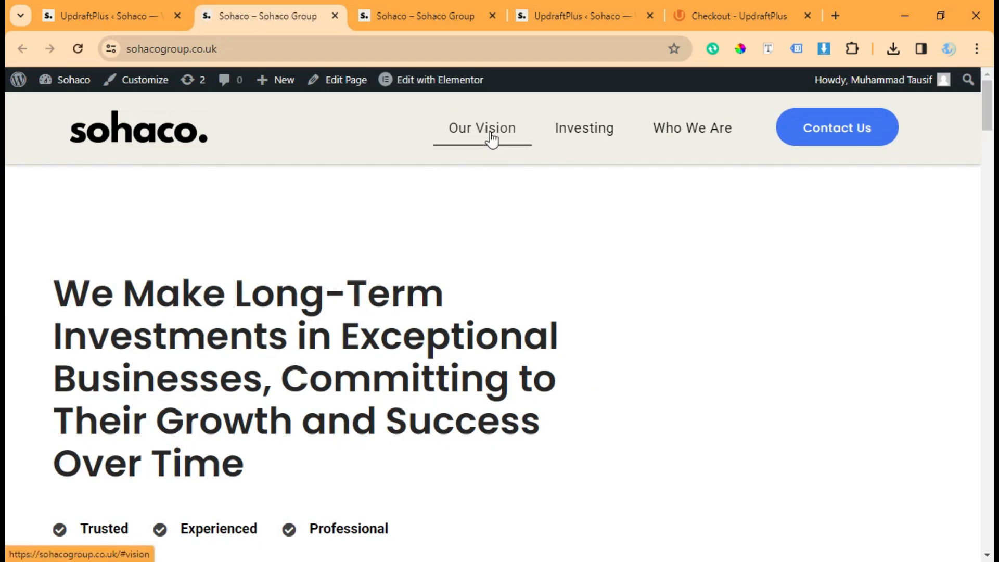
left_click(489, 136)
left_click(597, 101)
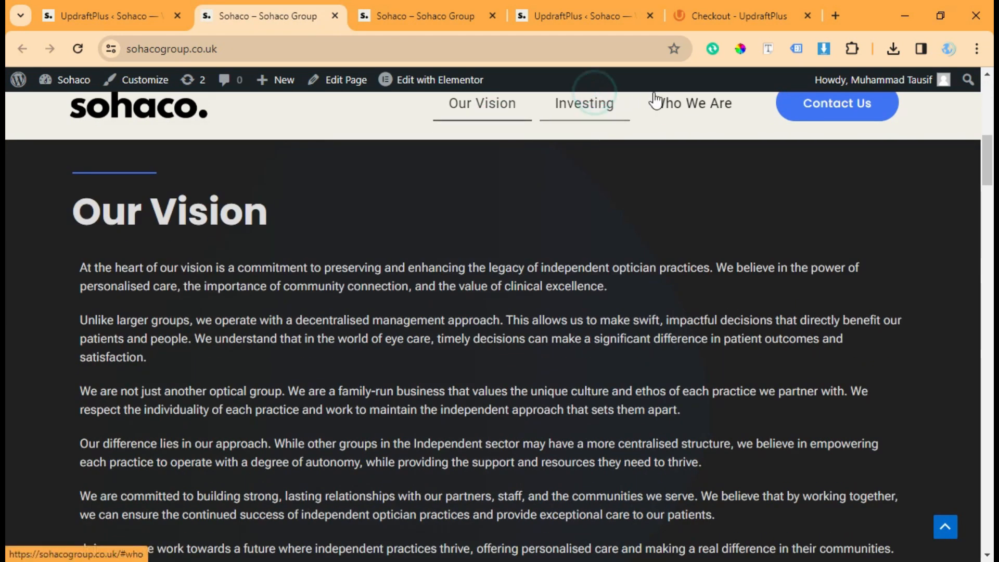
left_click(820, 117)
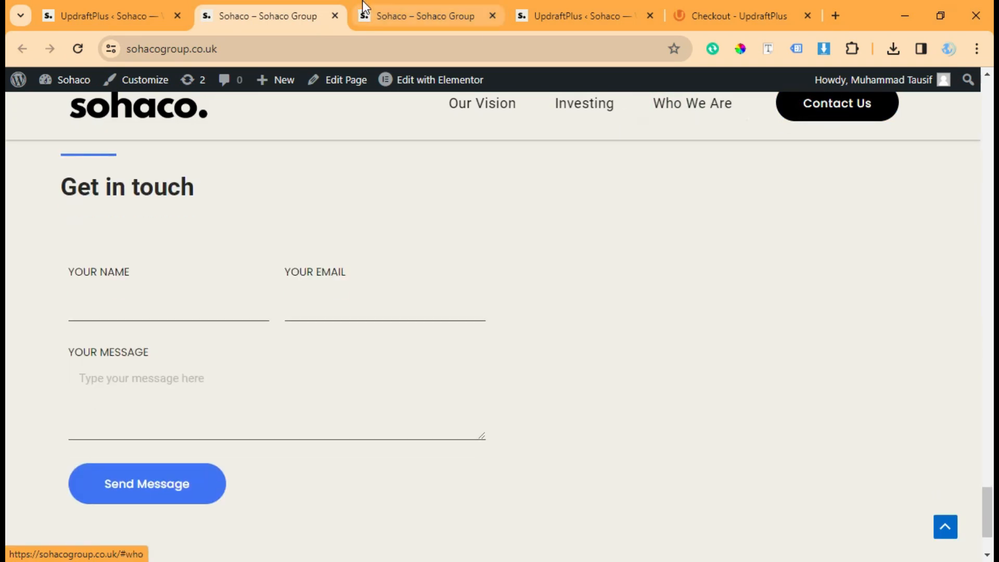
Step: Check the Our Vision, Investing, Who We Are and Contact Us links on the migrated wp.creedox.com homepage against the original
left_click(421, 11)
scroll(461, 232, "up", 8)
left_click(499, 99)
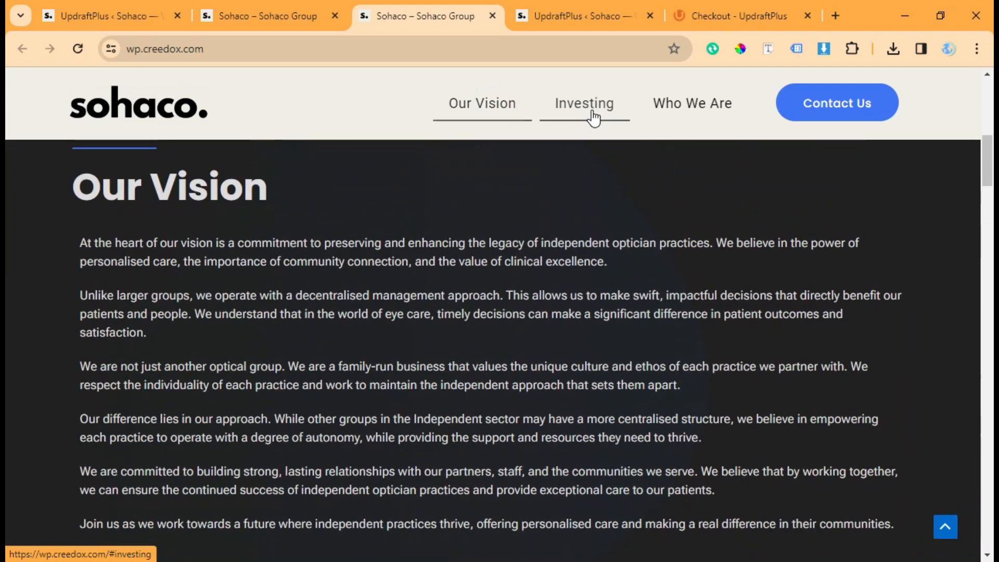
left_click(606, 109)
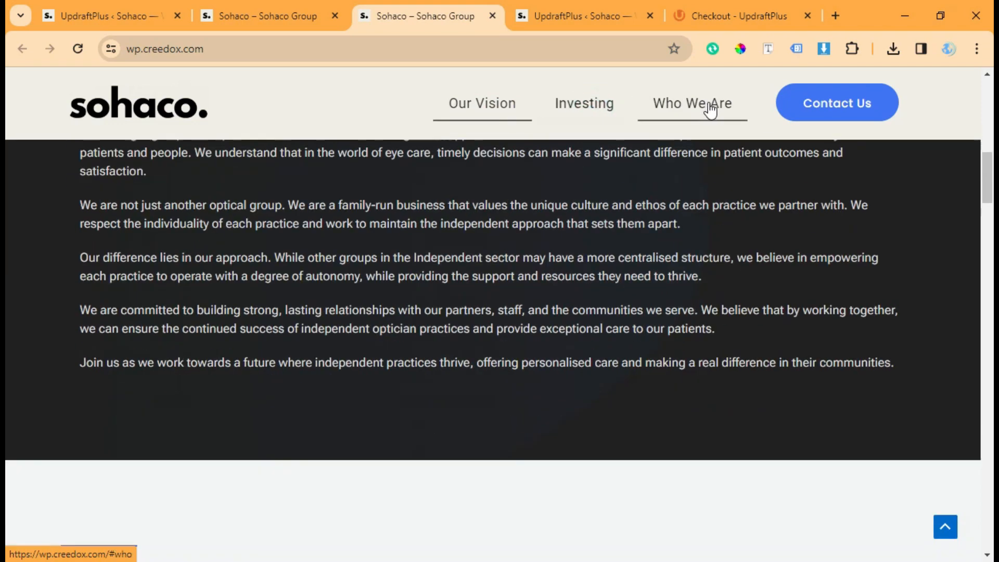
left_click(691, 116)
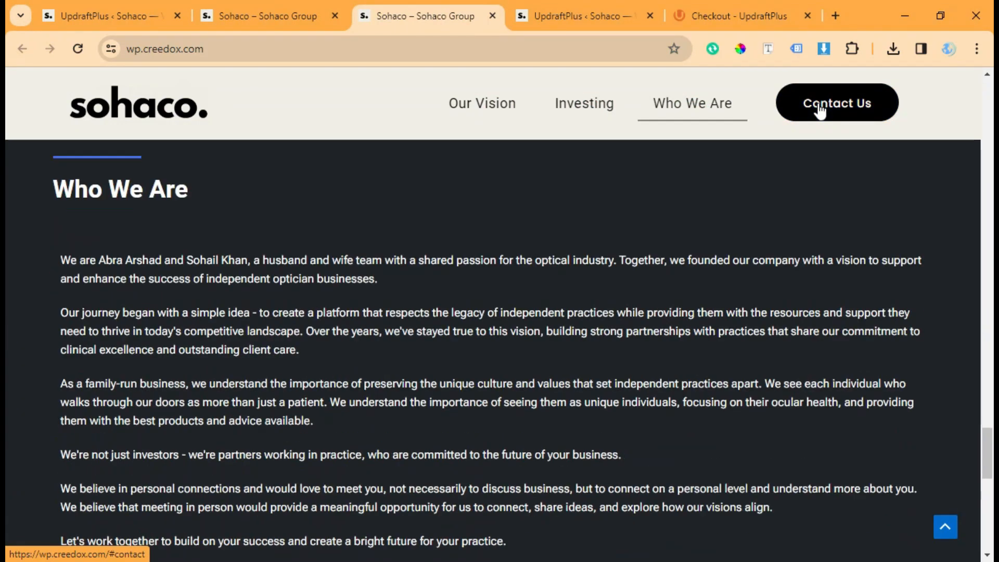
left_click(819, 109)
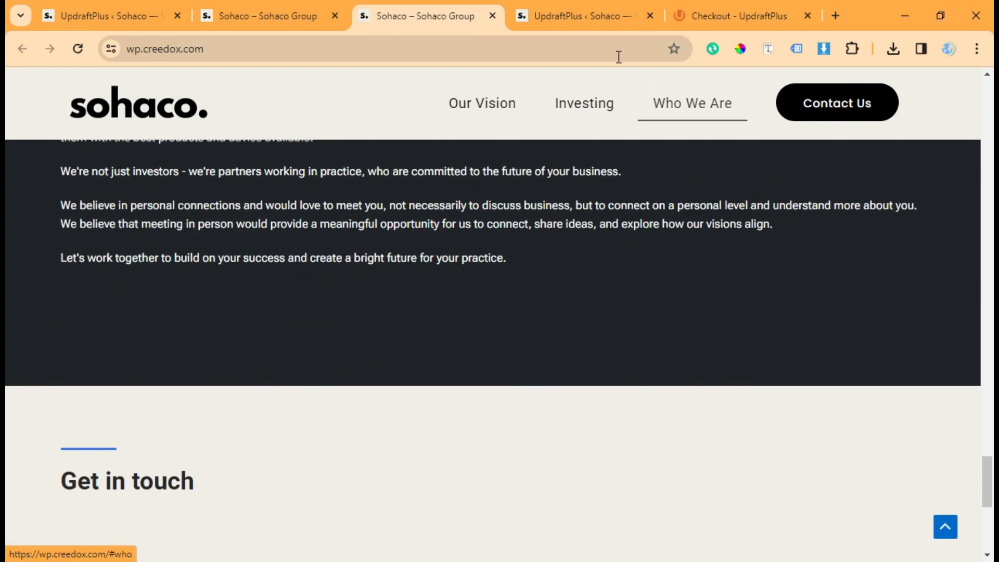
Step: Review the restored site's UpdraftPlus page on wp.creedox.com, including its existing backups and restoration notice
left_click(586, 6)
scroll(83, 341, "down", 4)
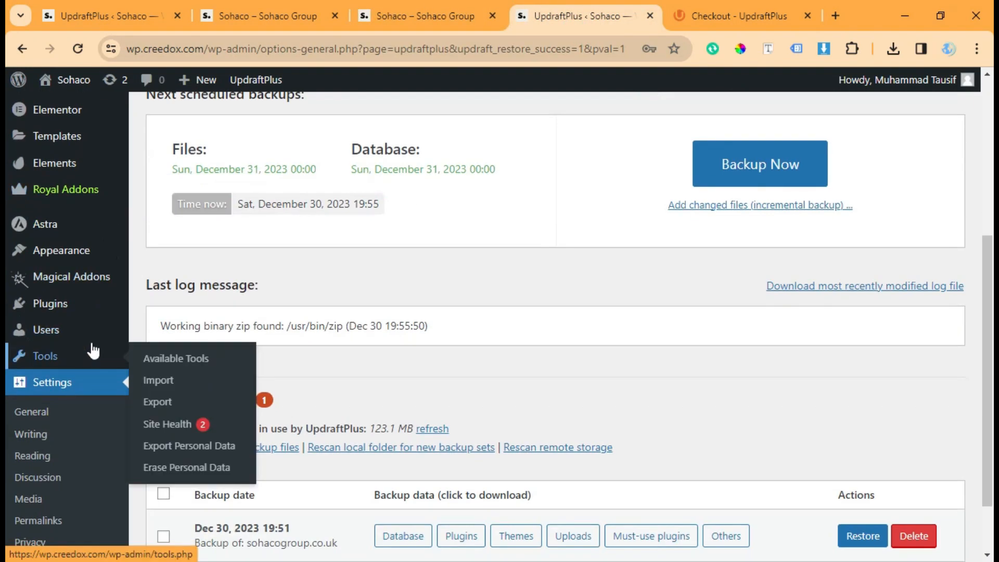
scroll(109, 307, "up", 5)
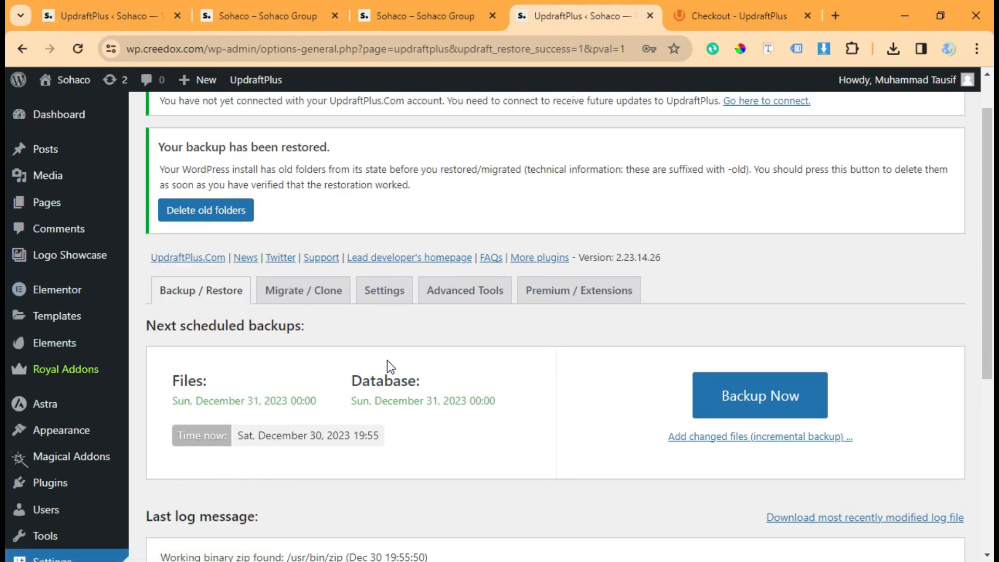
Step: Return to the migrated wp.creedox.com homepage and look back over the content from Who We Are upward
left_click(442, 16)
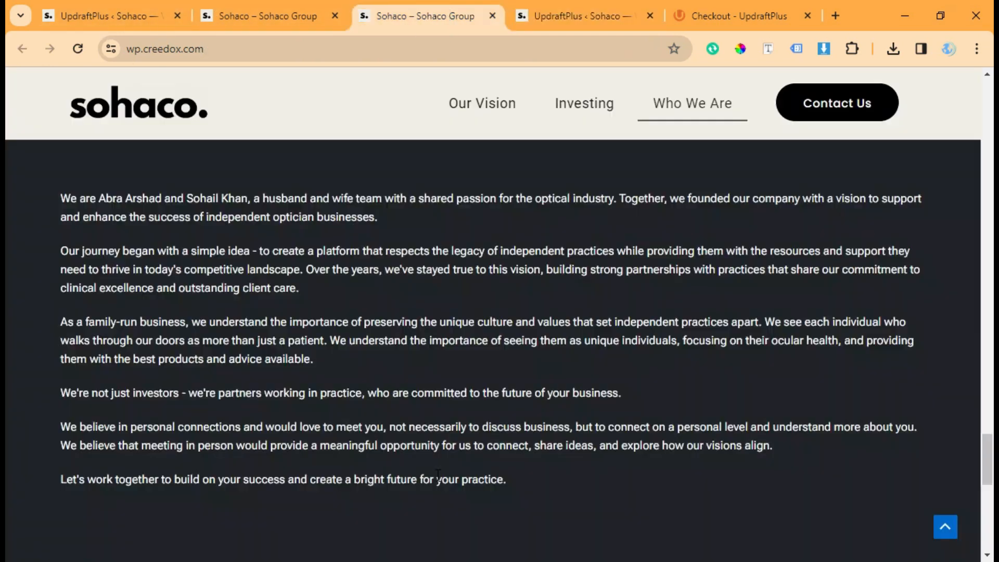
scroll(431, 479, "up", 7)
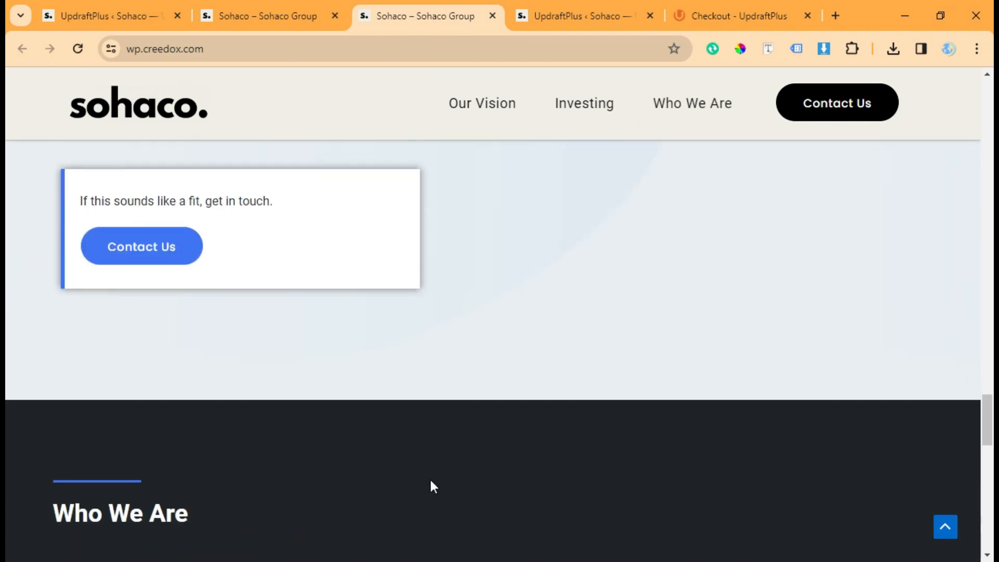
scroll(430, 480, "up", 3)
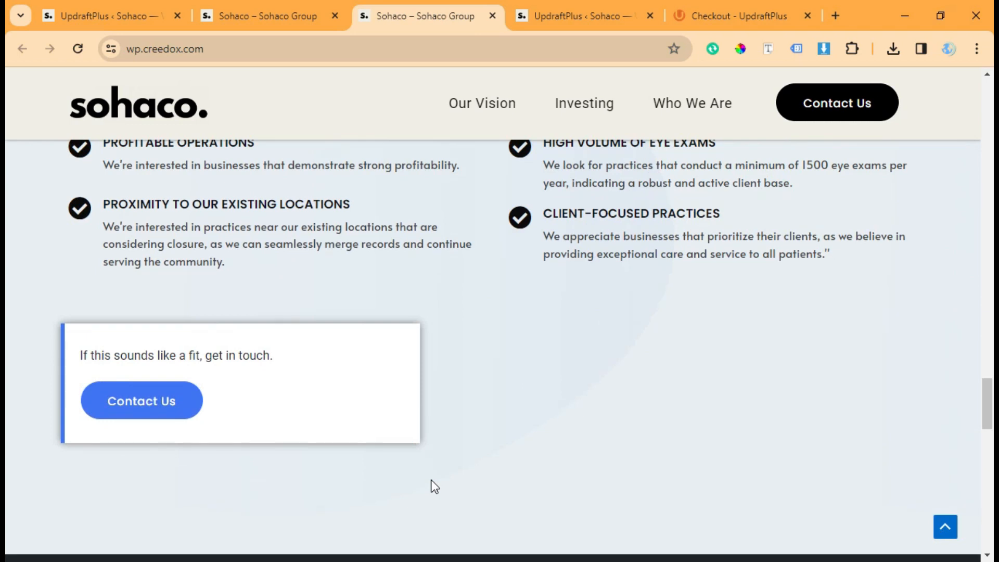